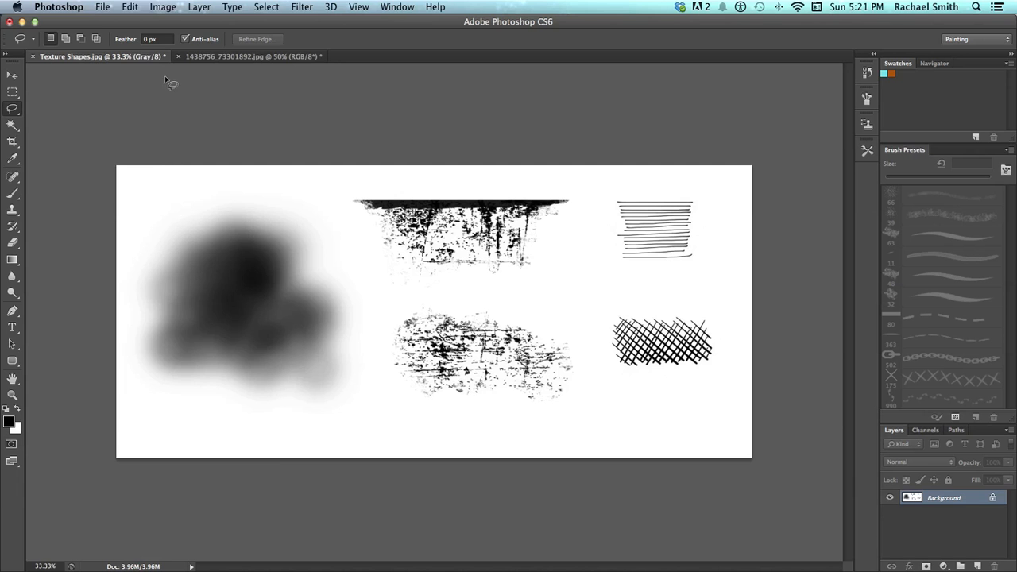
- Open the keyboard shortcut settings for application menus and expand the Edit commands
click(133, 7)
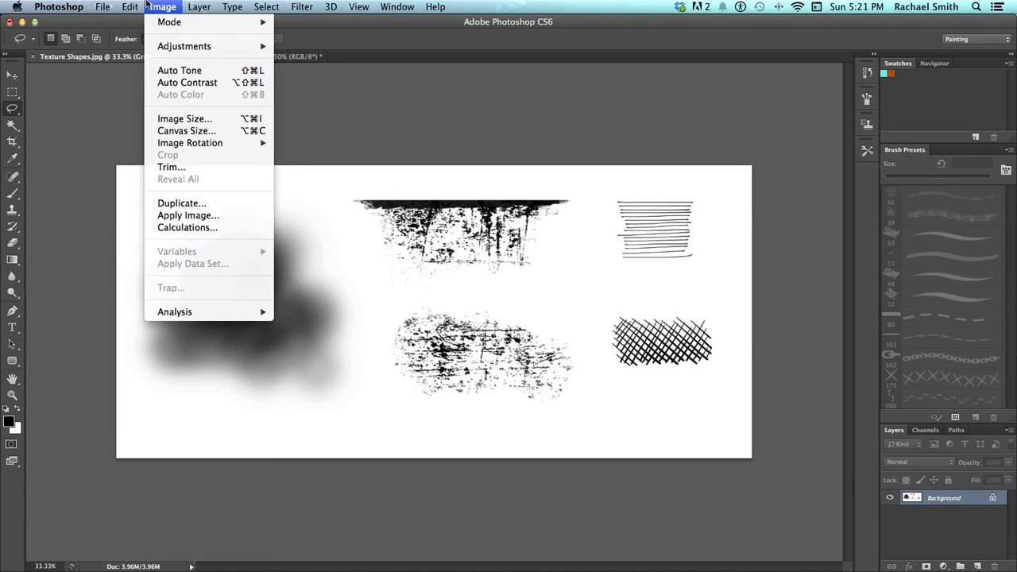
click(135, 4)
click(132, 6)
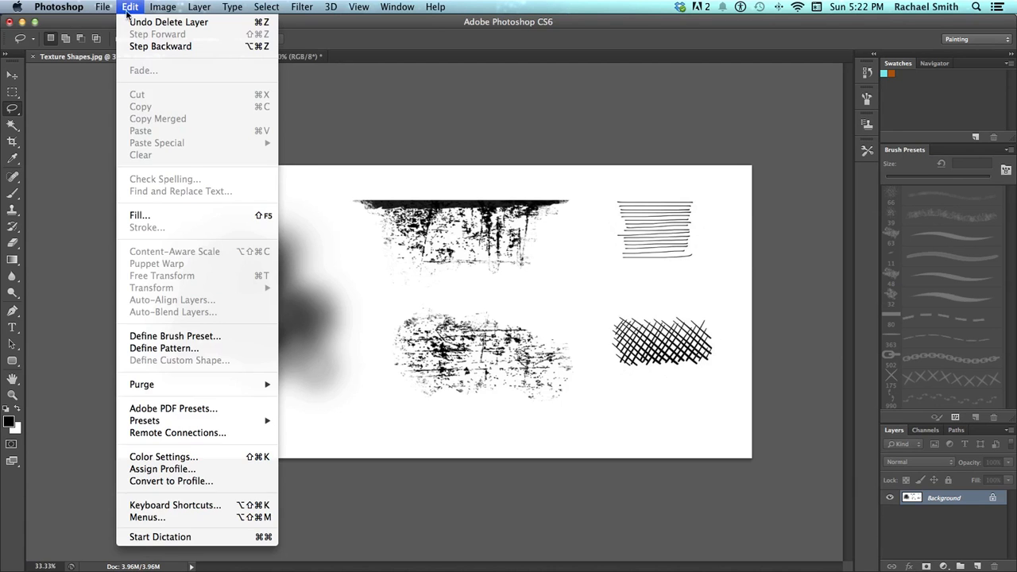
click(188, 507)
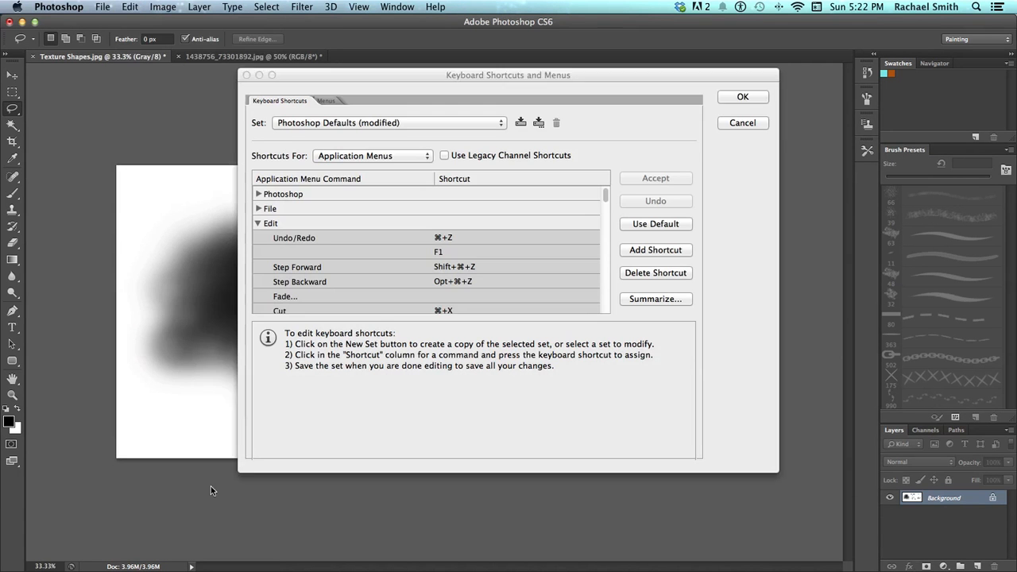
click(258, 225)
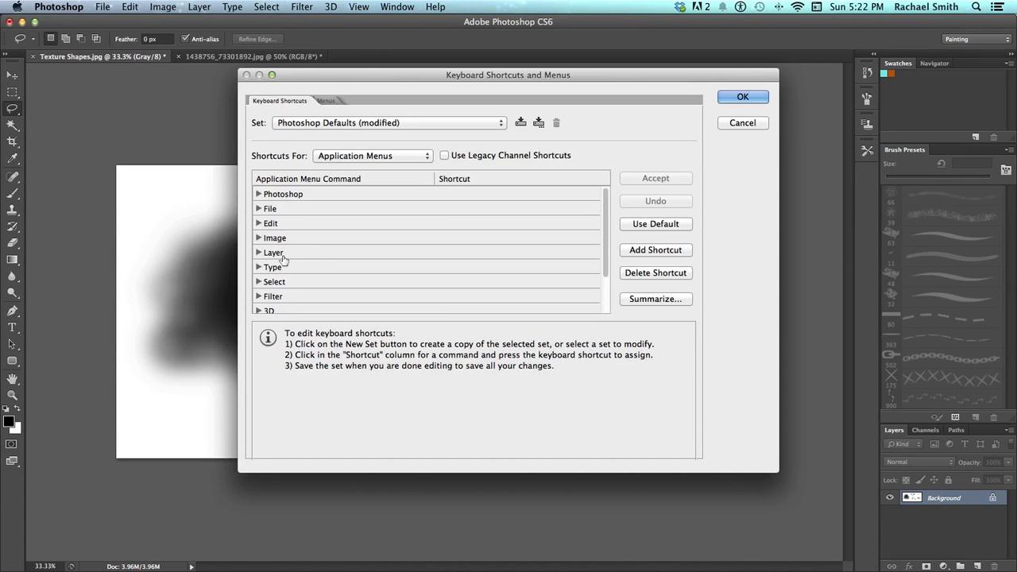
click(369, 156)
click(369, 156)
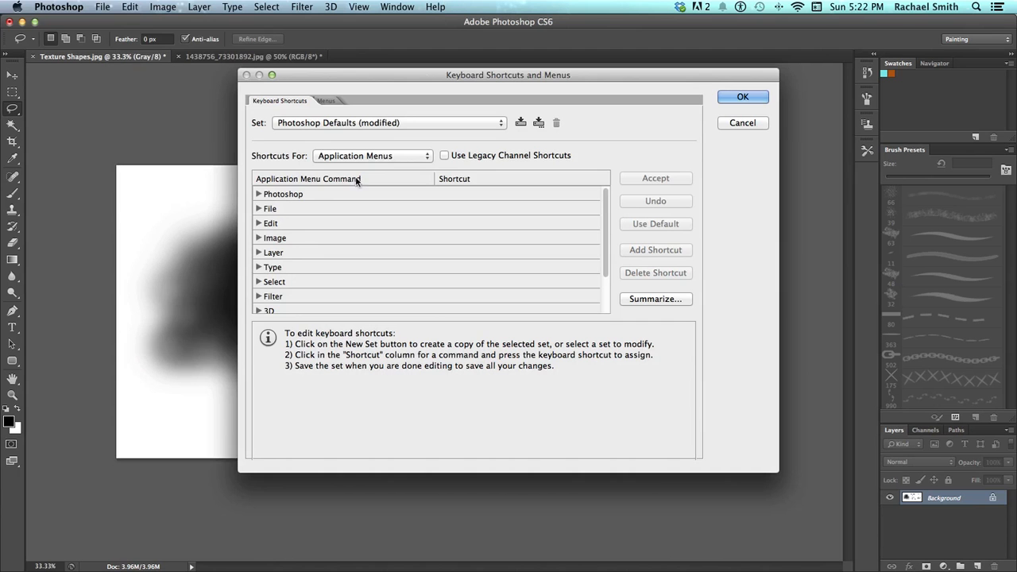
click(276, 227)
click(258, 226)
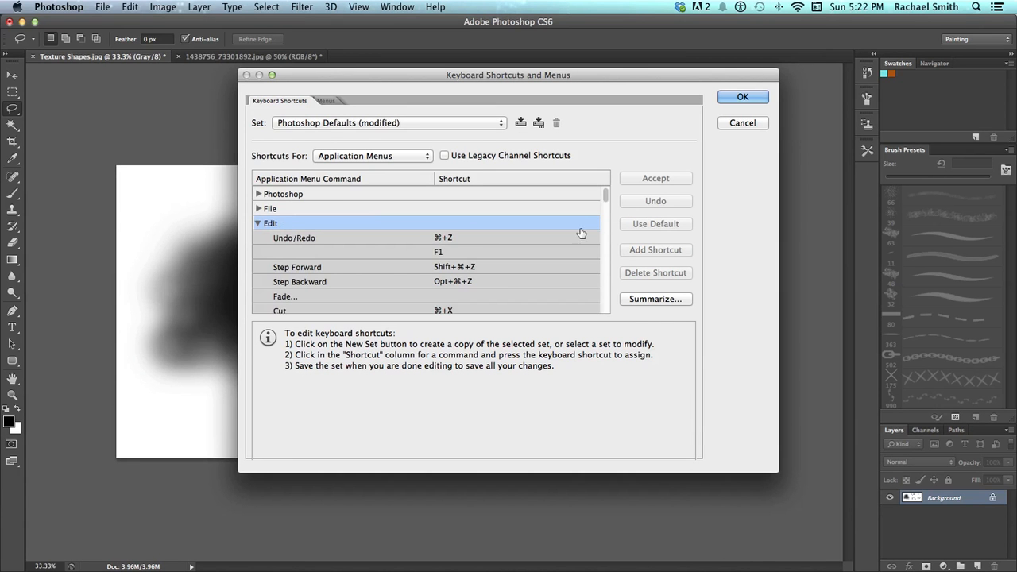
- Assign Opt+⌘+A as the shortcut for Define Brush Preset and save the shortcut settings
drag(605, 198, 604, 263)
click(307, 269)
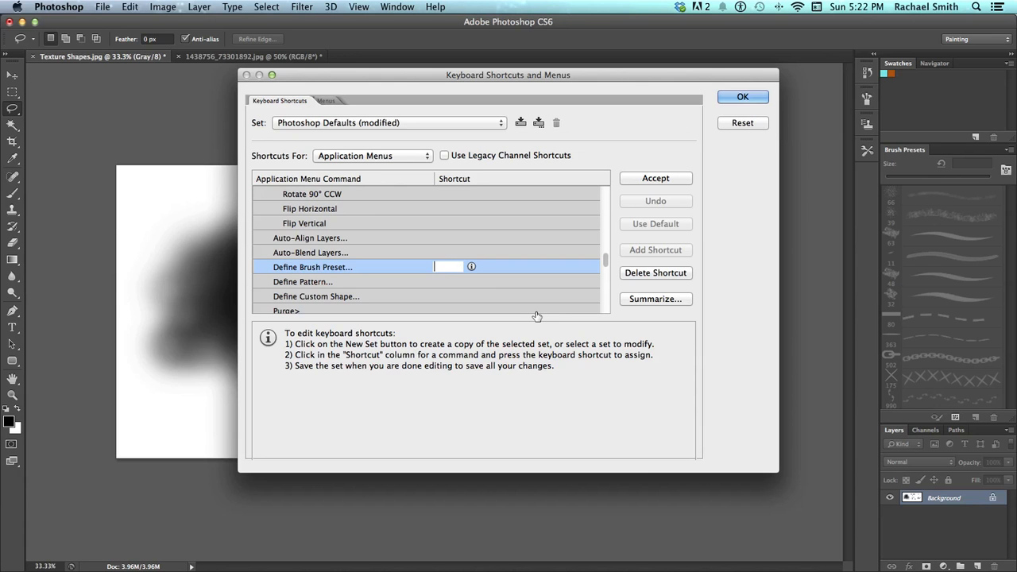
key(alt+super+p)
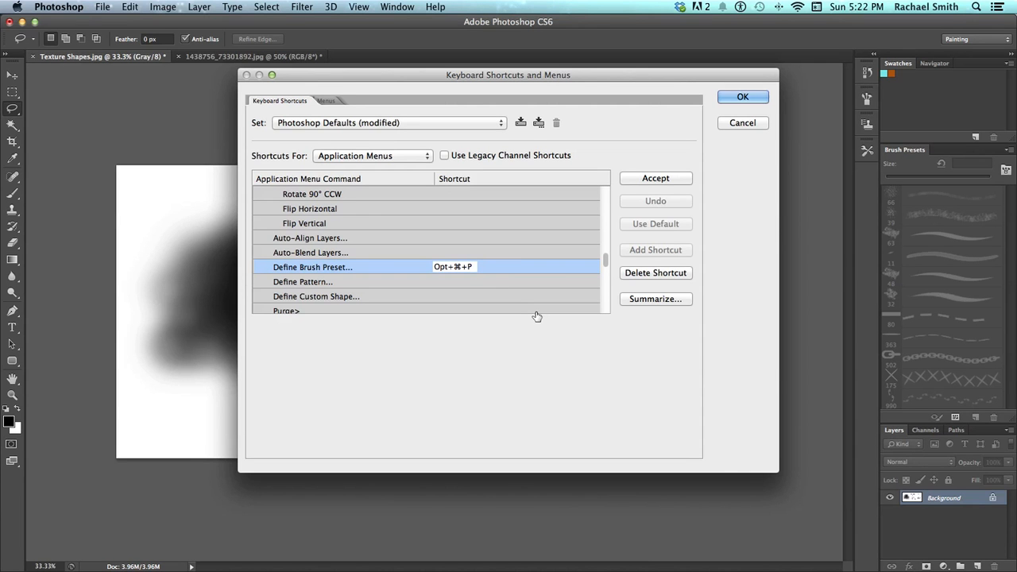
key(super+a)
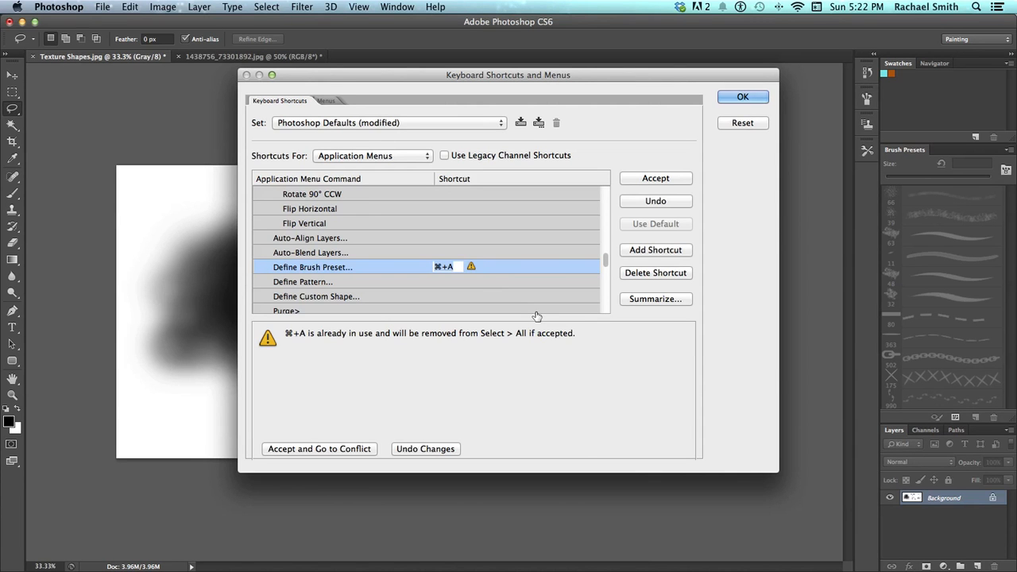
key(alt+super+a)
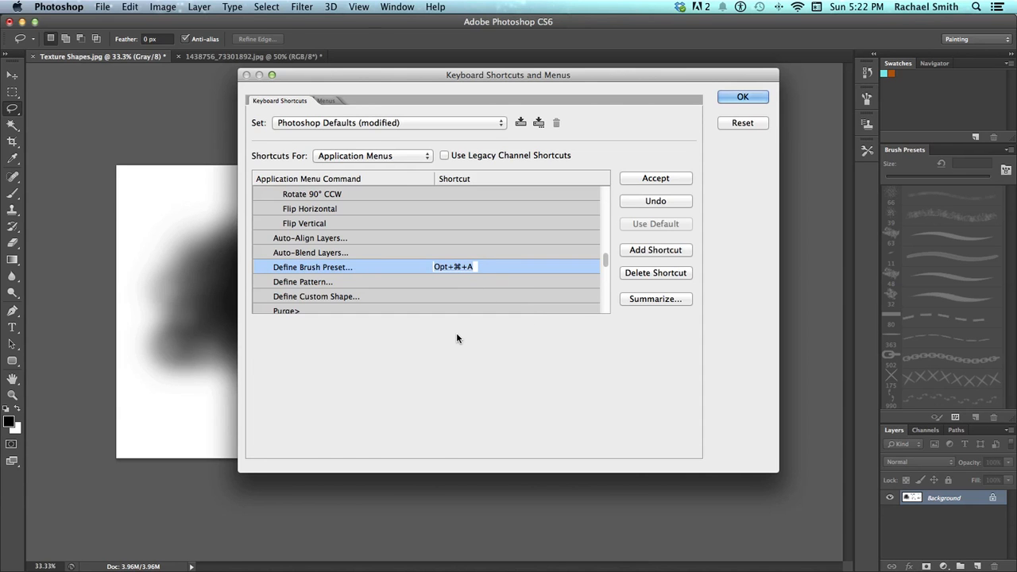
key(alt+super+z)
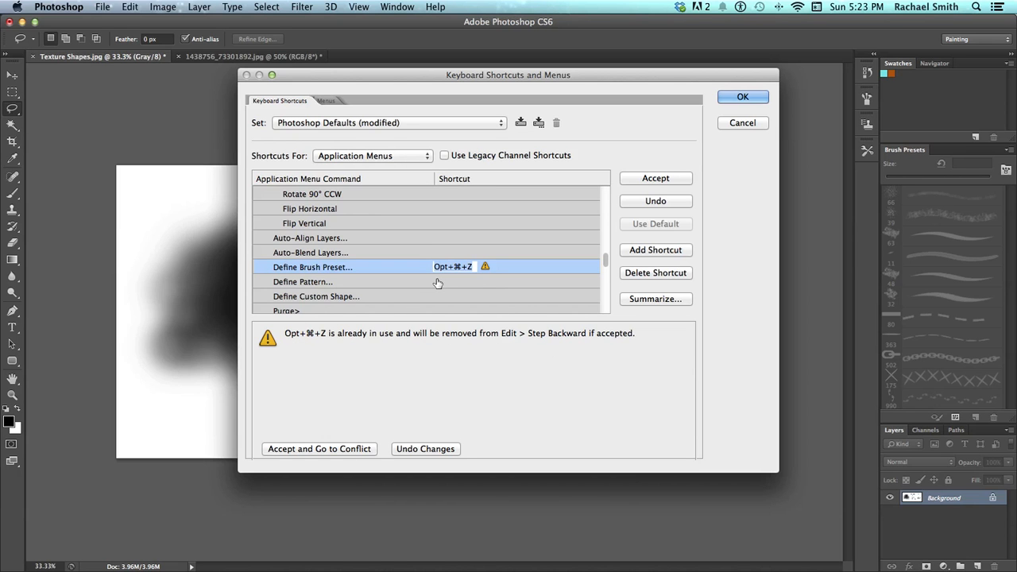
key(alt+super+a)
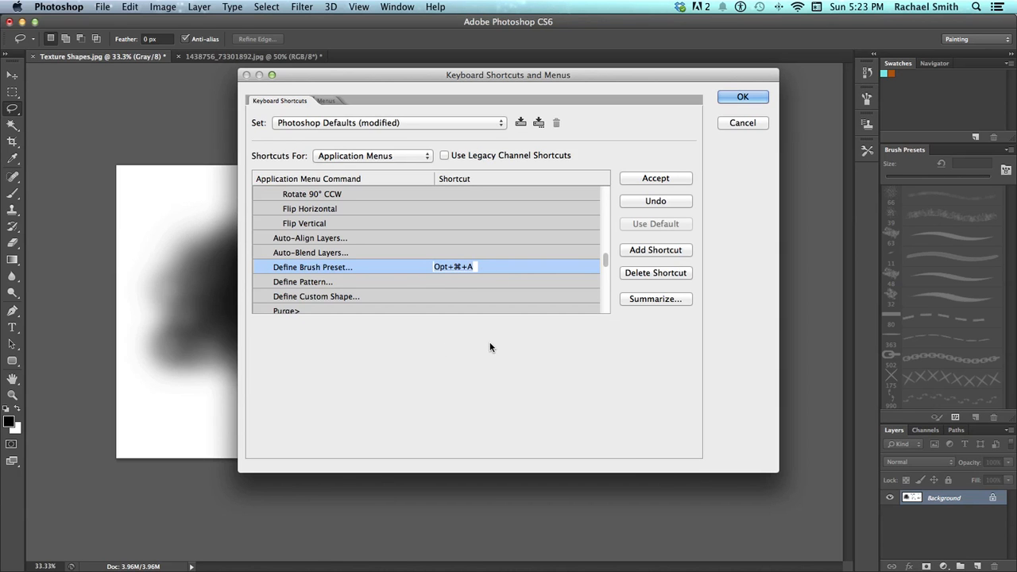
click(634, 179)
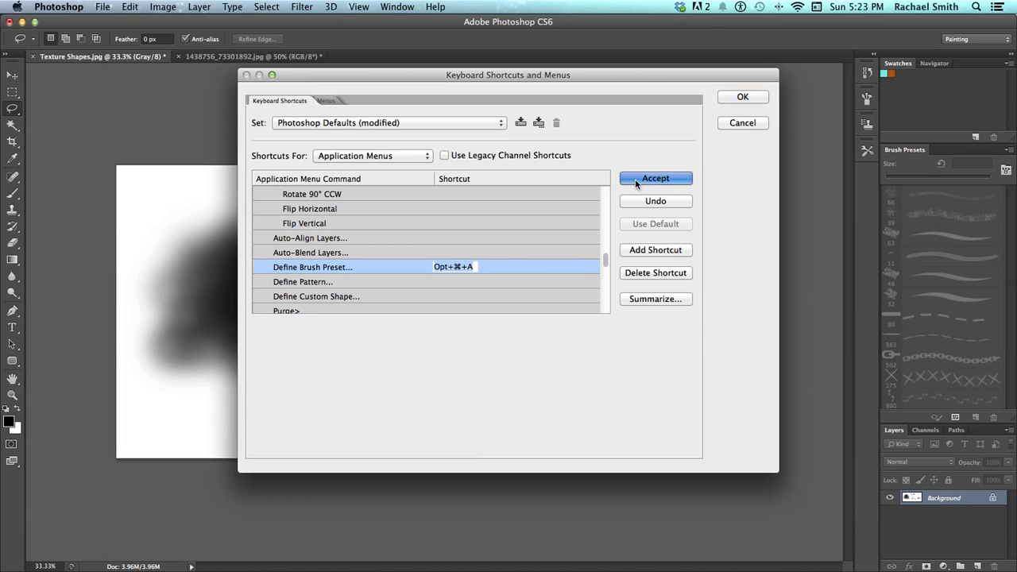
click(742, 97)
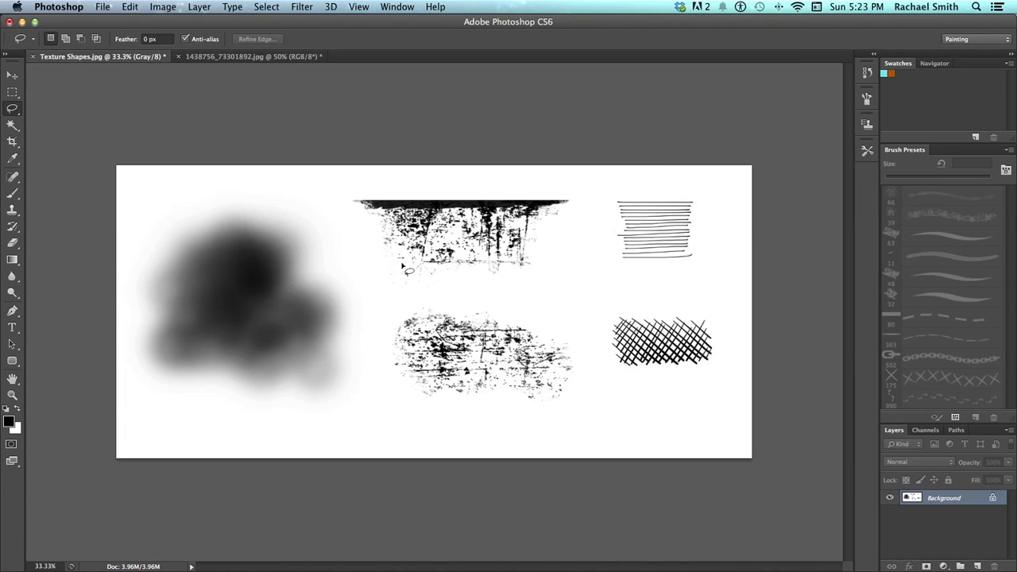
- Lasso the soft dark cloud shape and define it as a brush preset with the default name
mouse_move(176, 198)
mouse_down()
mouse_move(133, 258)
mouse_move(117, 355)
mouse_move(163, 410)
mouse_move(298, 430)
mouse_move(375, 420)
mouse_move(380, 351)
mouse_move(368, 285)
mouse_move(319, 215)
mouse_move(199, 188)
mouse_up()
key(alt+super)
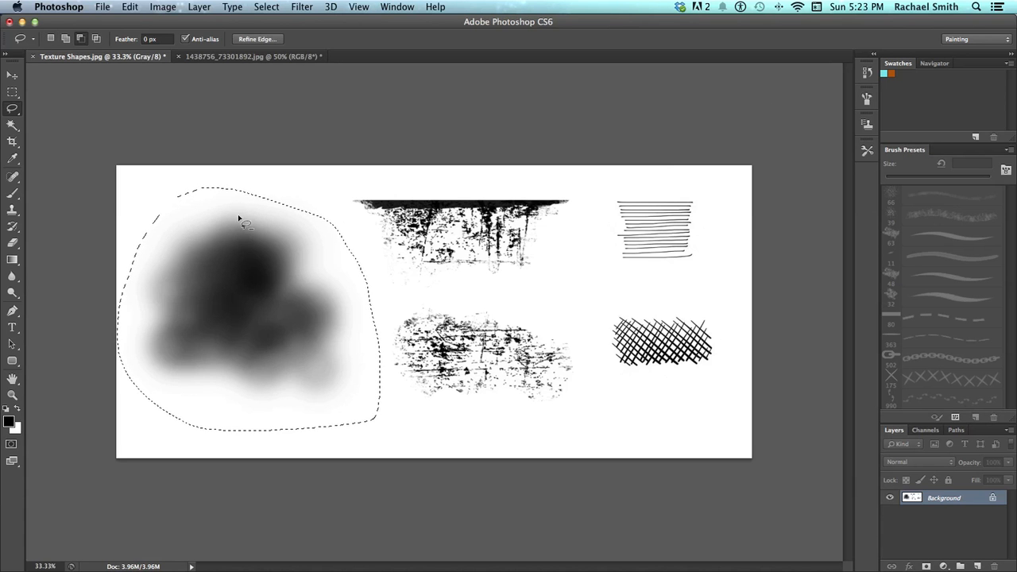
key(alt+super+b)
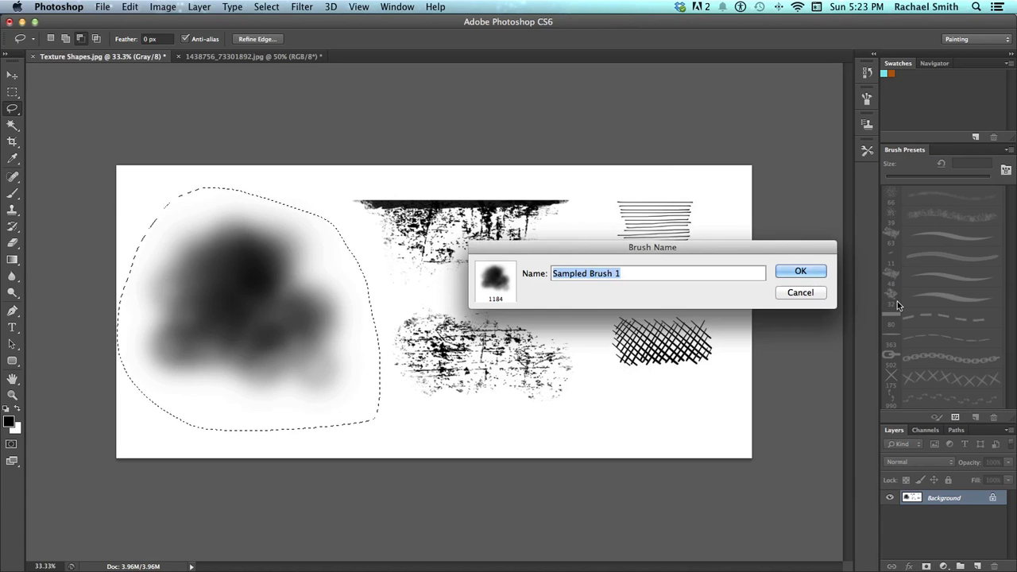
click(801, 272)
- Lasso the grunge texture with the solid black upper edge and define it as a brush preset
mouse_move(364, 178)
mouse_down()
mouse_move(361, 270)
mouse_move(392, 297)
mouse_move(437, 296)
mouse_move(545, 281)
mouse_move(569, 214)
mouse_move(549, 180)
mouse_move(521, 184)
mouse_up()
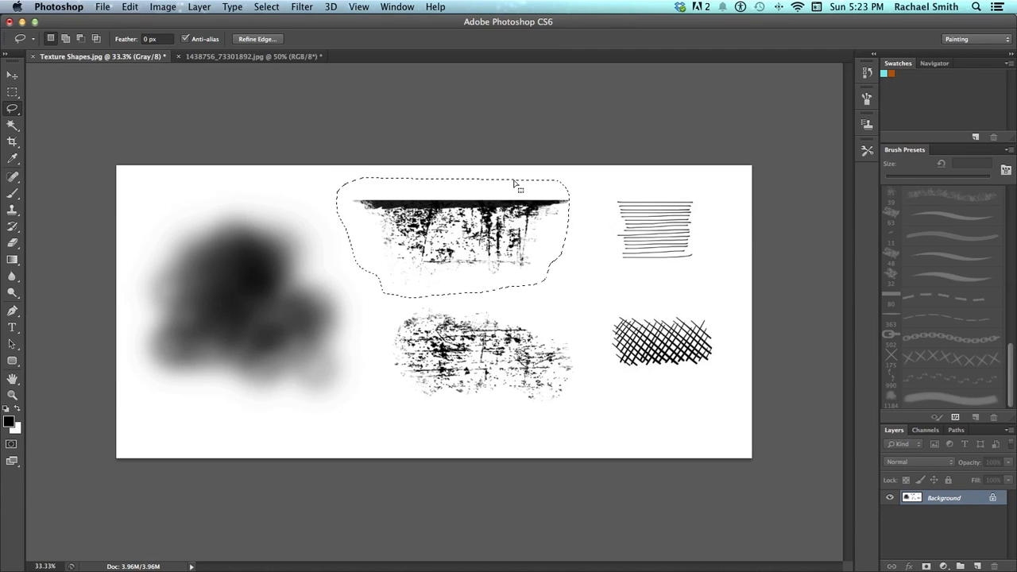
key(alt+super+b)
click(801, 272)
- Lasso the block of horizontal lines and define it as a brush preset with the default name
mouse_move(689, 191)
mouse_down()
mouse_move(595, 187)
mouse_move(610, 264)
mouse_move(734, 275)
mouse_move(704, 211)
mouse_up()
key(alt+super+b)
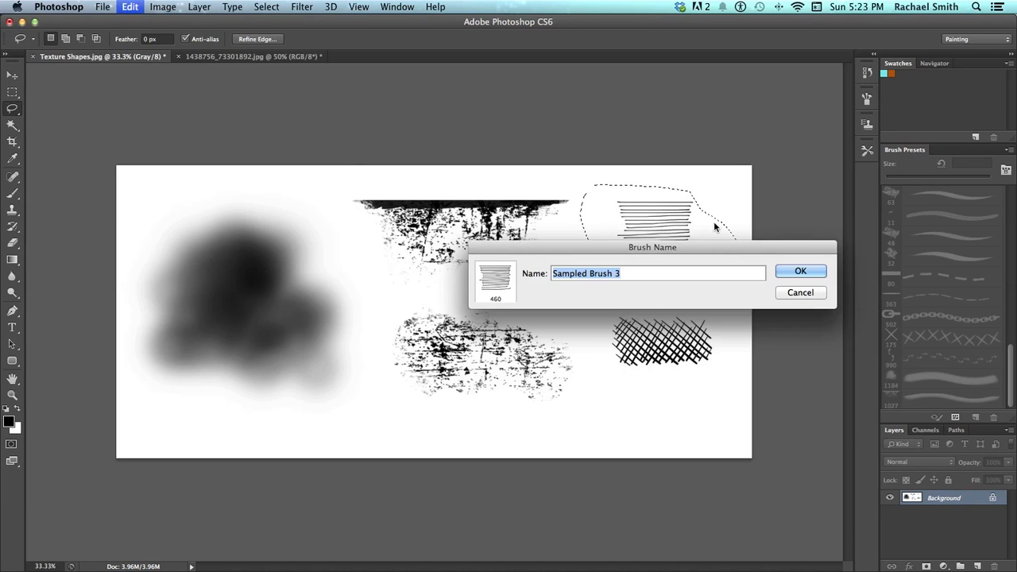
click(801, 272)
- Lasso the cross-hatched shape and define it as a brush preset with the default name
mouse_move(699, 308)
mouse_down()
mouse_move(587, 342)
mouse_move(661, 392)
mouse_move(737, 358)
mouse_move(731, 318)
mouse_up()
key(alt+super+b)
click(802, 271)
- Lasso the speckled texture patch below the grunge strip, define it as a brush preset, and deselect
mouse_move(505, 297)
mouse_down()
mouse_move(438, 291)
mouse_move(386, 313)
mouse_move(383, 348)
mouse_move(402, 396)
mouse_move(487, 412)
mouse_move(569, 412)
mouse_move(590, 391)
mouse_move(583, 344)
mouse_move(527, 317)
mouse_up()
key(alt+super+b)
click(800, 272)
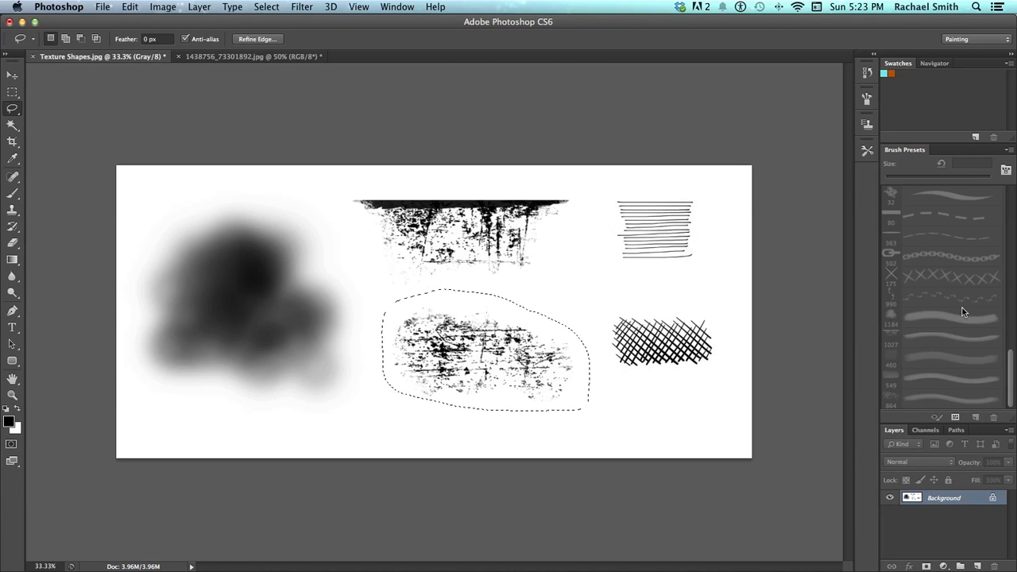
key(super+d)
- With the Brush tool active, add a white-filled layer over the textures and an empty layer above it
click(12, 193)
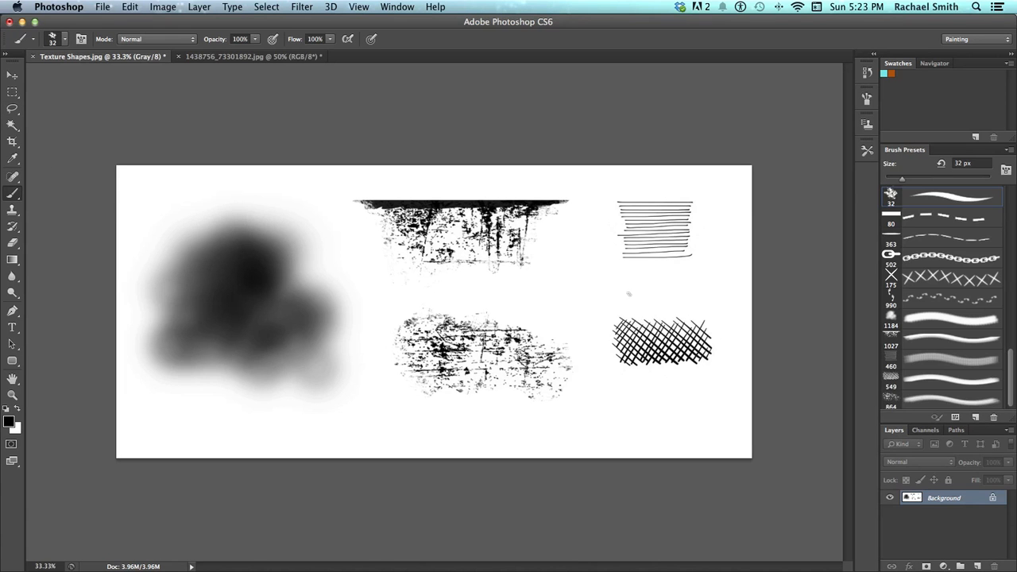
drag(1012, 374, 1011, 393)
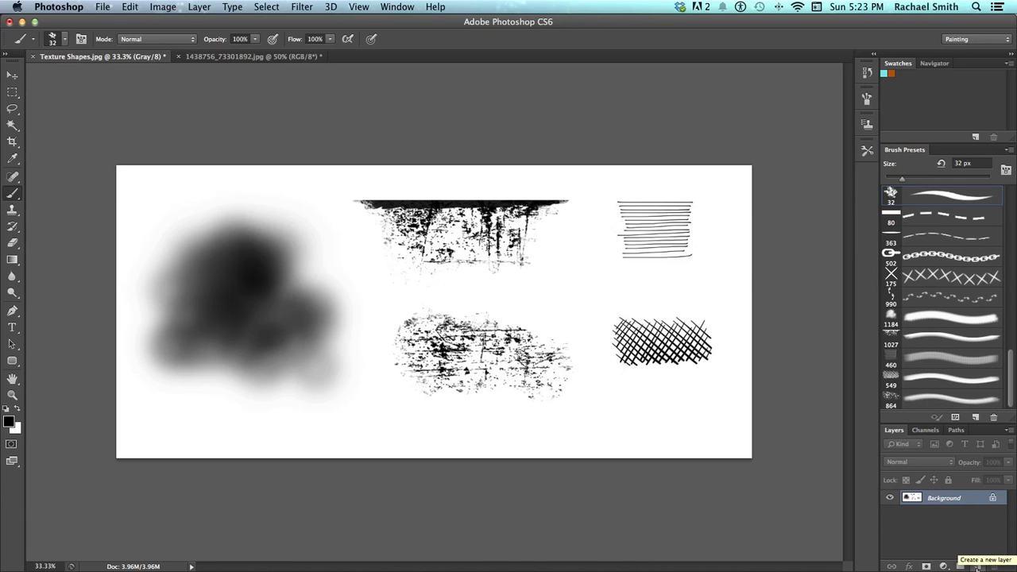
click(976, 565)
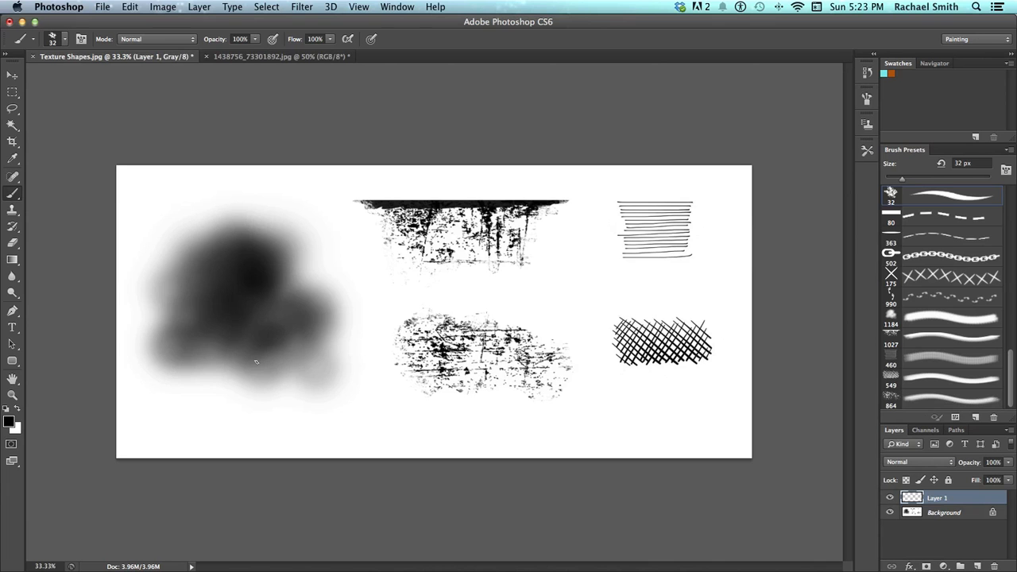
key(x)
key(alt+BackSpace)
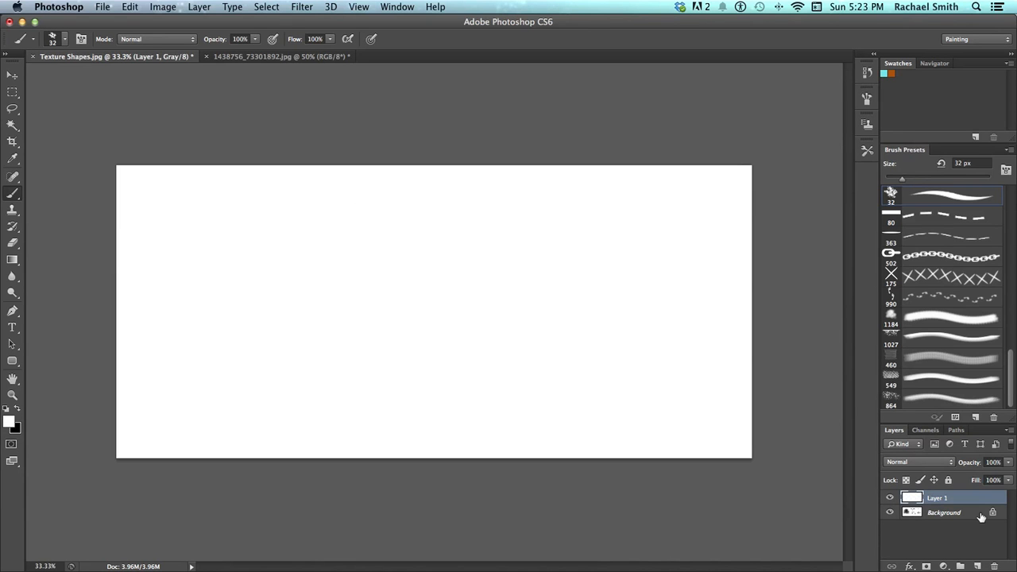
key(super+alt+shift+n)
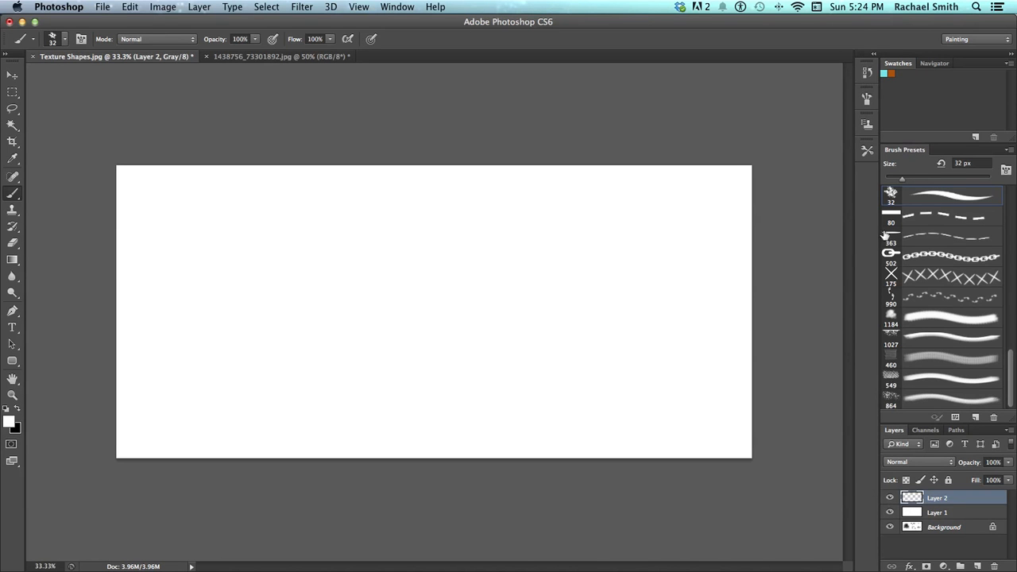
- Show the detailed brush settings and choose the newly made 864 px speckled texture brush
click(867, 99)
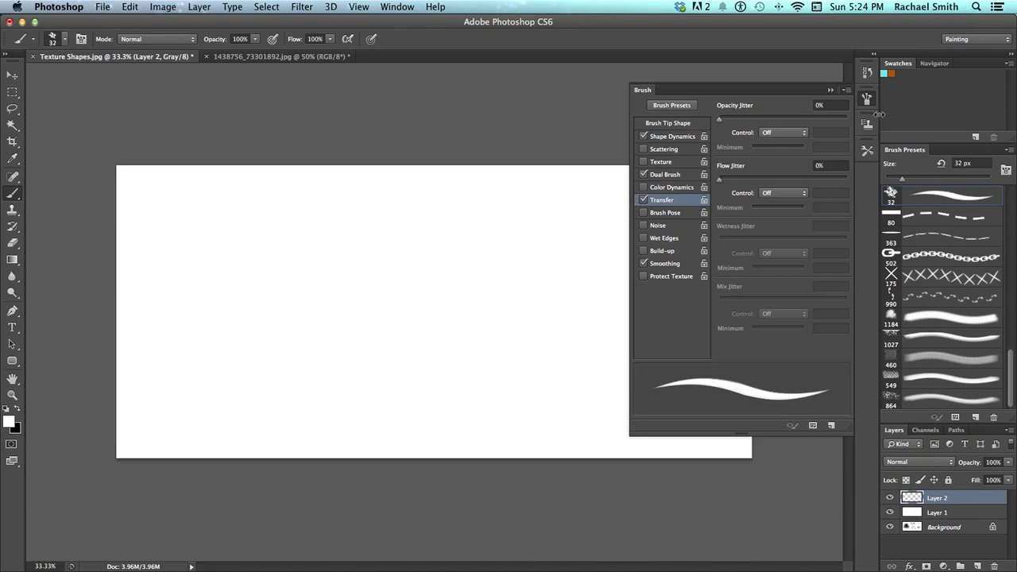
click(905, 398)
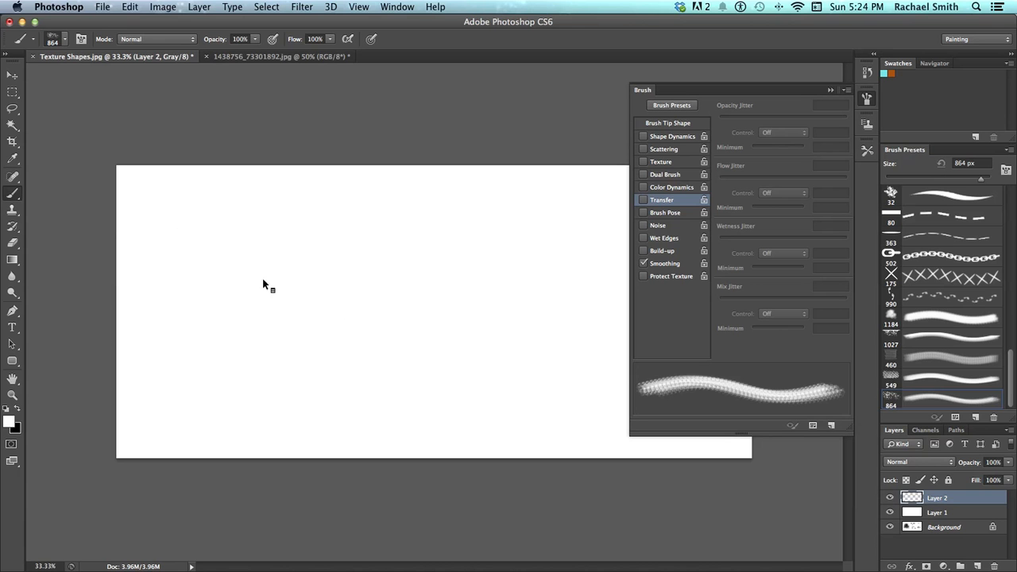
- Test the brush with a wavy black stroke on Layer 2, undo it, and resize the brush to 648 px
mouse_move(248, 280)
mouse_down()
mouse_move(174, 275)
mouse_move(247, 271)
mouse_move(348, 310)
mouse_move(421, 360)
mouse_move(626, 366)
mouse_up()
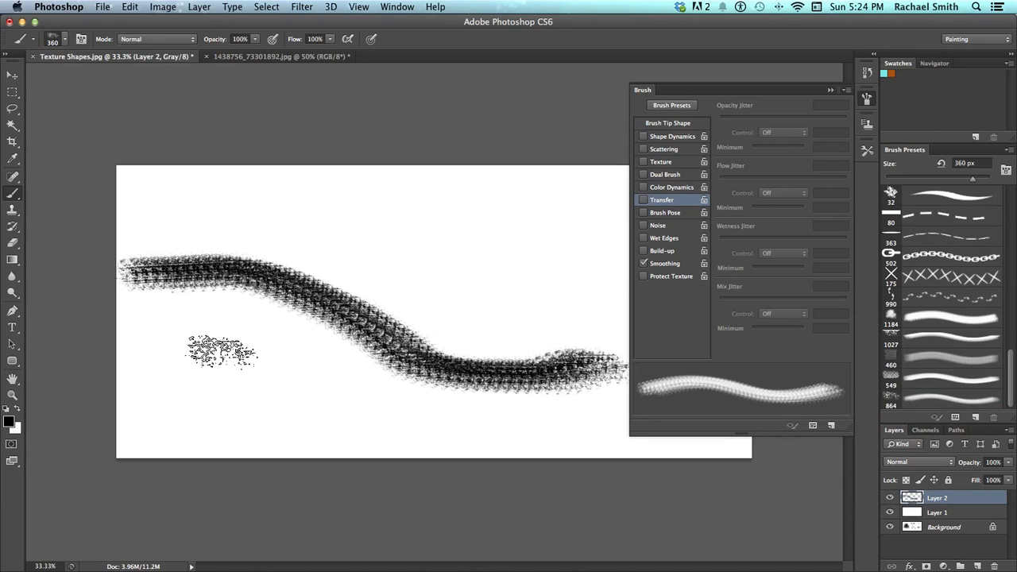
key(ctrl+z)
drag(215, 308, 242, 312)
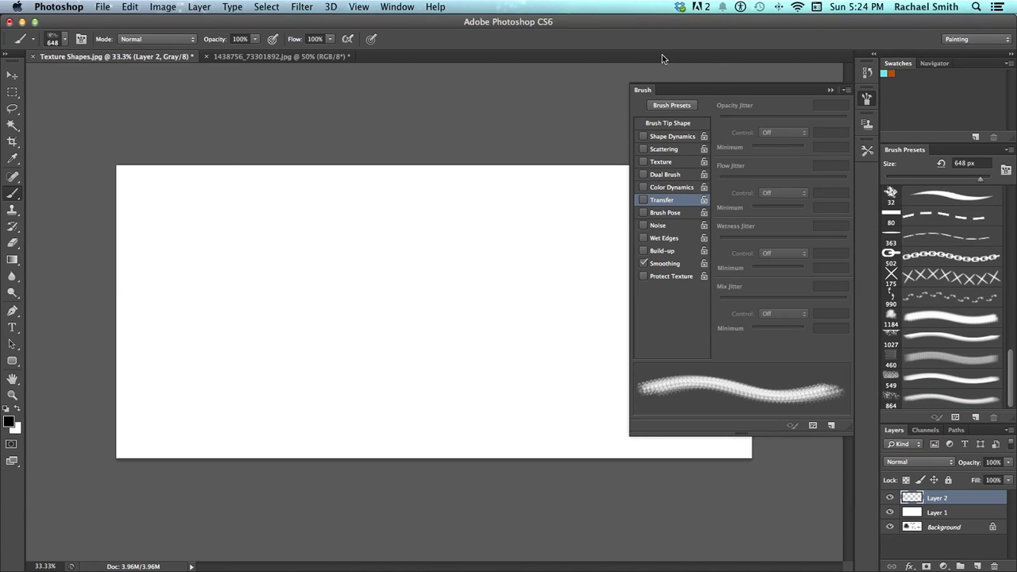
- Set the brush tip's spacing to 59%
click(667, 124)
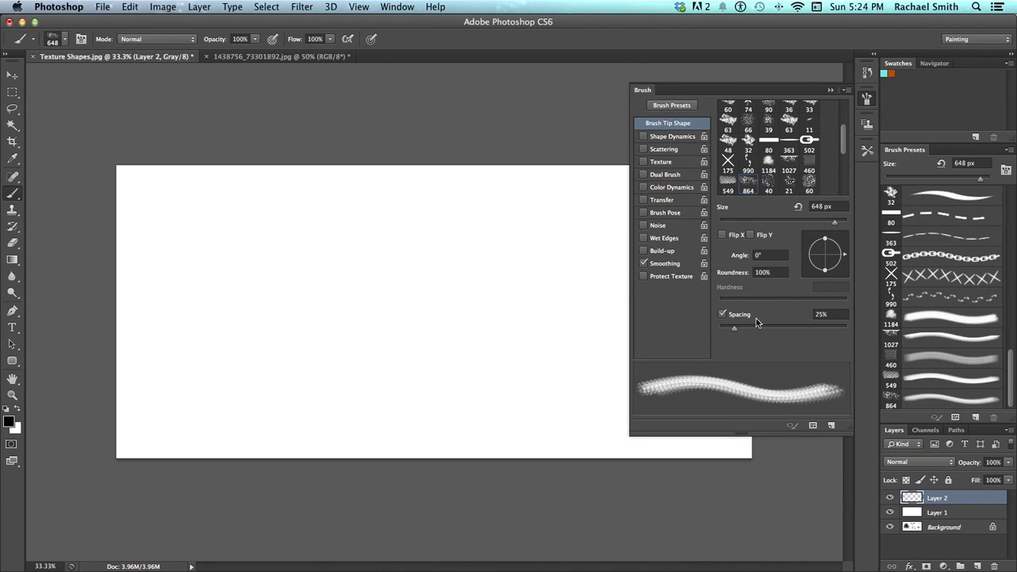
drag(735, 328, 756, 330)
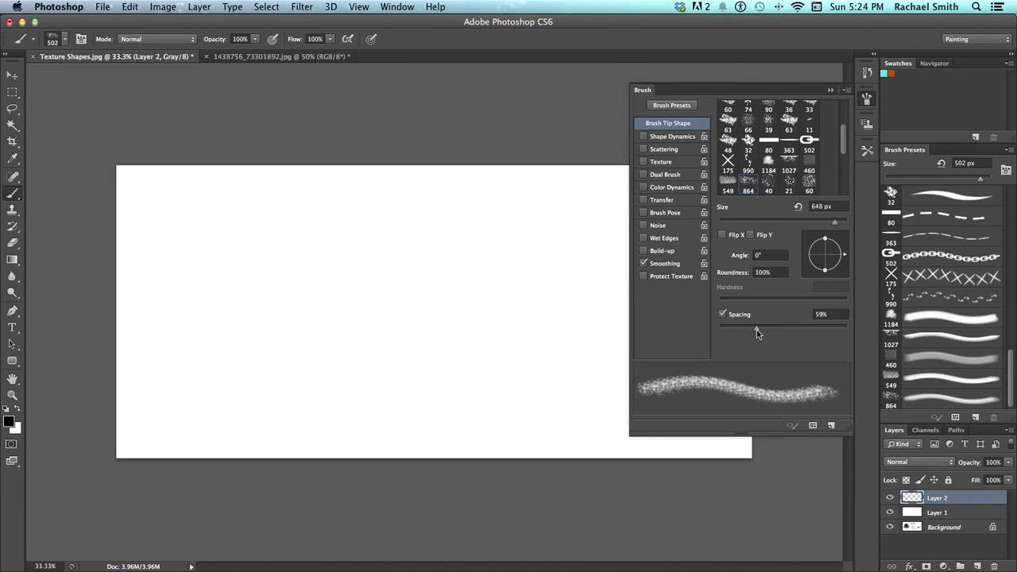
- Try the Flip X and Flip Y options on the brush tip, then switch both off
click(723, 235)
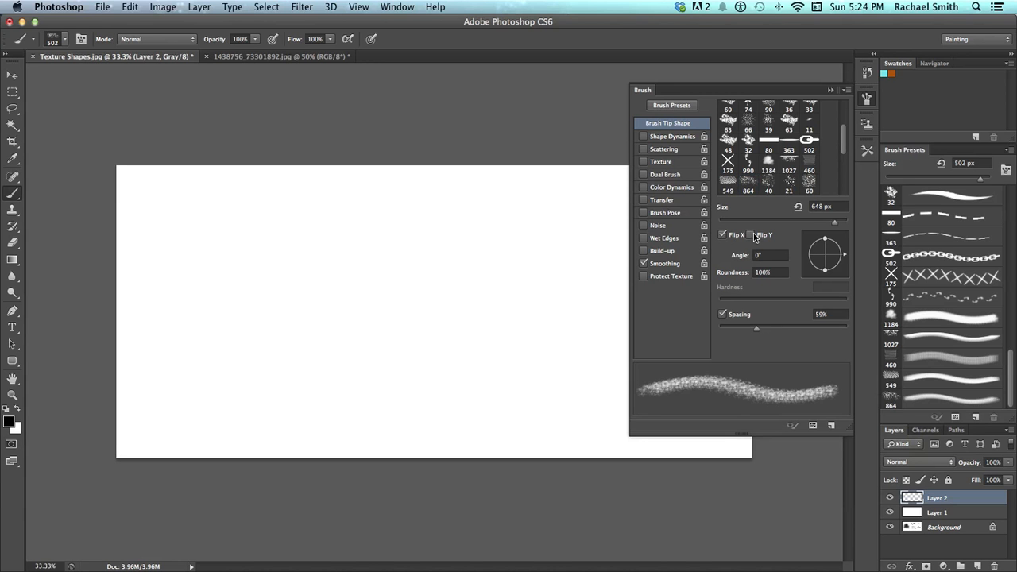
click(751, 235)
click(751, 235)
click(723, 235)
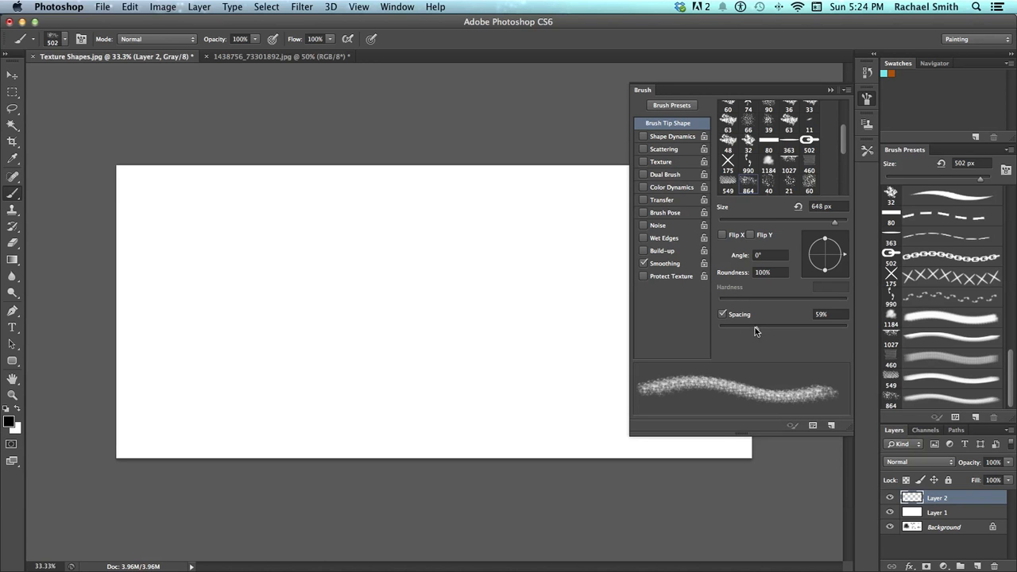
- Enable Shape Dynamics for the brush and set the Size Jitter control to Off
click(667, 137)
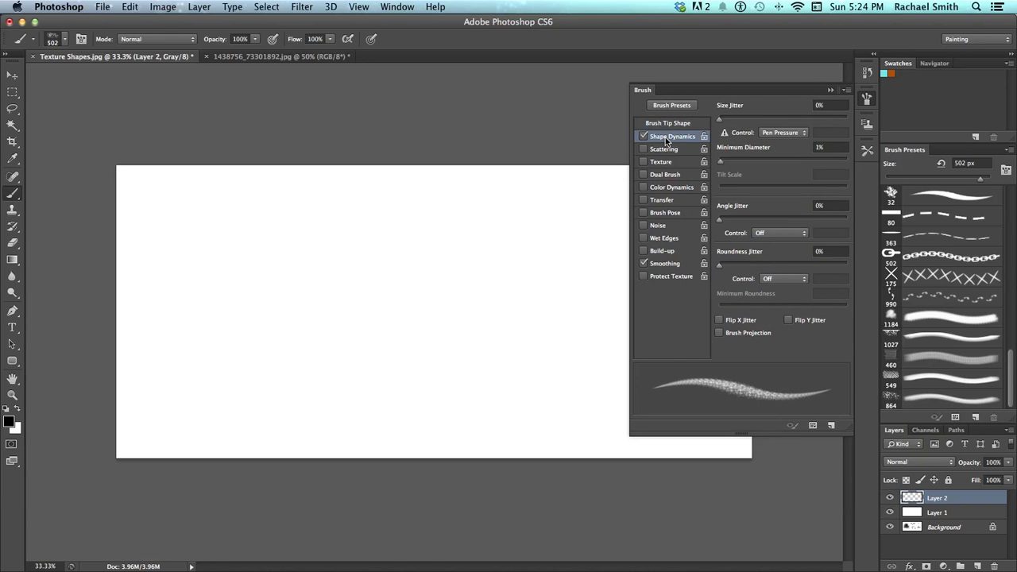
click(783, 133)
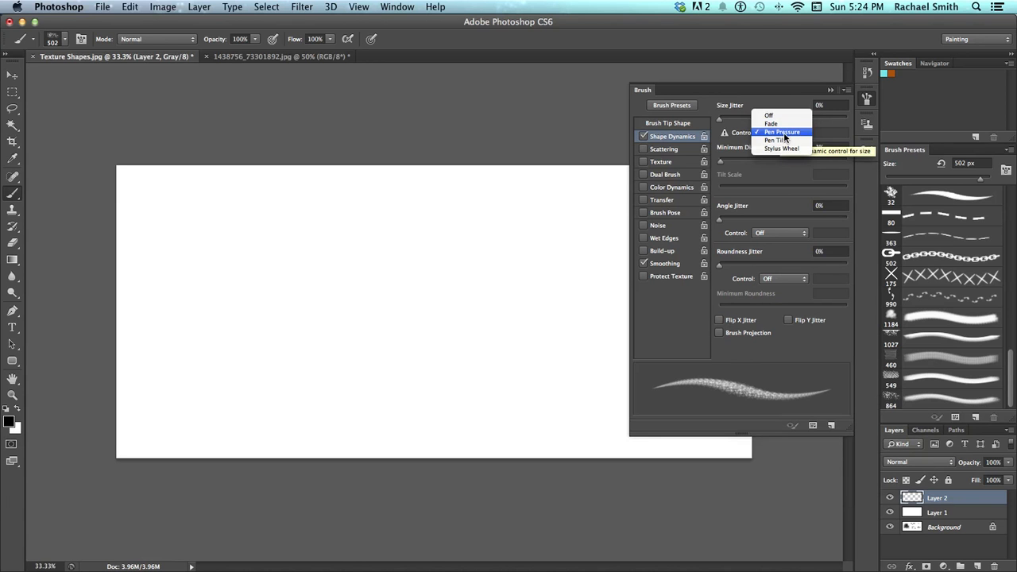
click(769, 115)
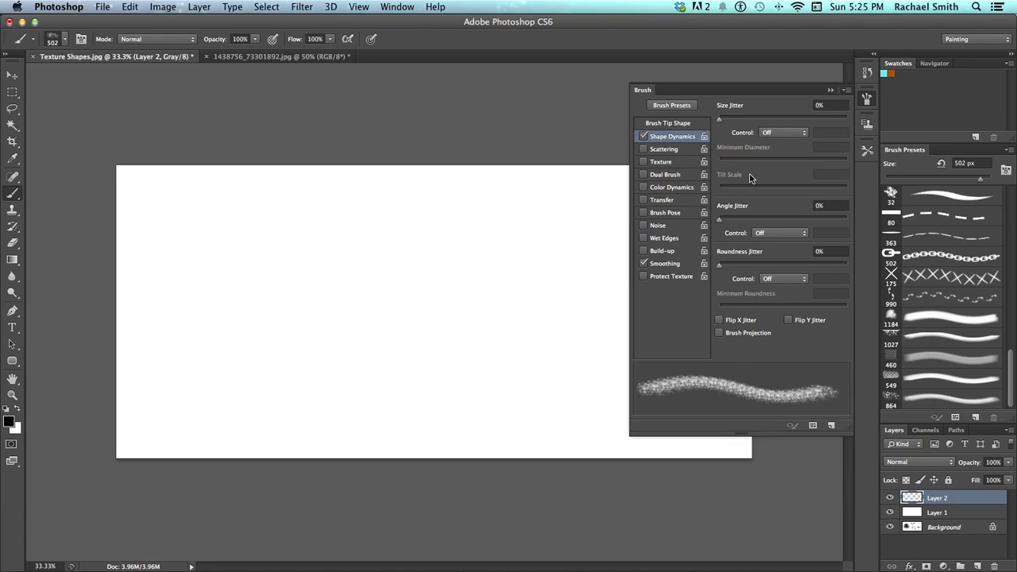
- Set the brush's Size Jitter to 26% and enable Flip X Jitter and Flip Y Jitter
drag(720, 118, 751, 119)
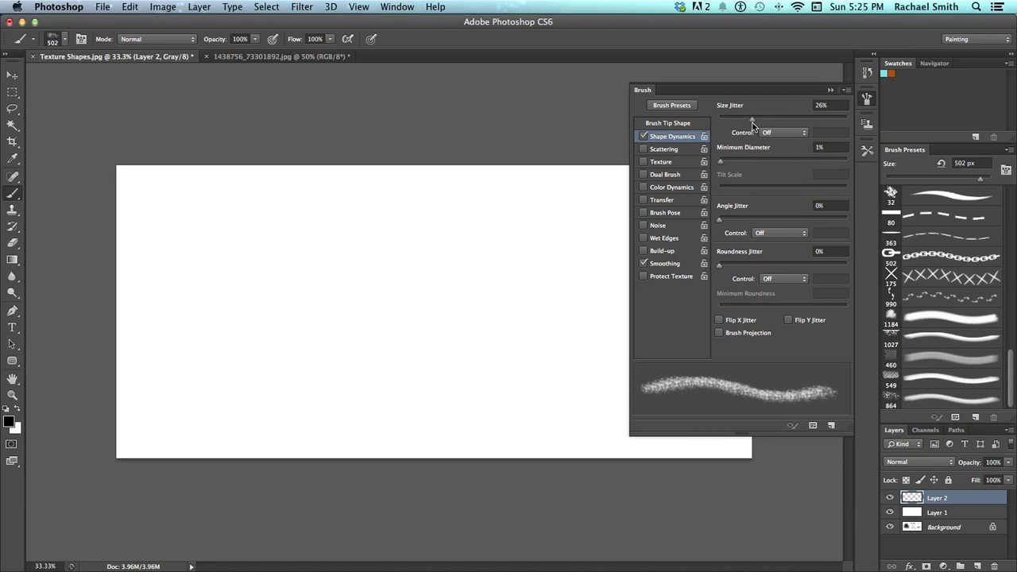
mouse_move(719, 220)
mouse_down()
mouse_move(746, 222)
mouse_move(705, 224)
mouse_up()
click(735, 323)
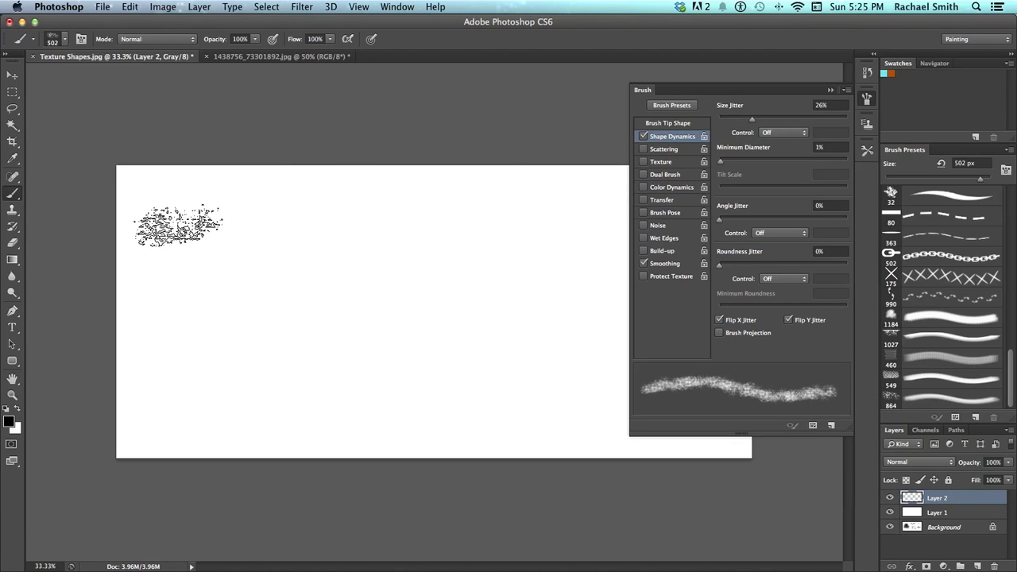
- Test the brush with a large scribbled patch on Layer 2, undo it, and paint a single wavy stroke instead
mouse_move(169, 246)
mouse_down()
mouse_move(240, 280)
mouse_move(175, 313)
mouse_move(238, 351)
mouse_move(282, 350)
mouse_move(282, 397)
mouse_move(304, 322)
mouse_move(327, 296)
mouse_move(328, 262)
mouse_move(176, 212)
mouse_move(306, 208)
mouse_move(357, 222)
mouse_move(368, 297)
mouse_move(384, 313)
mouse_move(404, 385)
mouse_move(367, 415)
mouse_move(309, 435)
mouse_move(214, 406)
mouse_move(198, 385)
mouse_move(169, 370)
mouse_up()
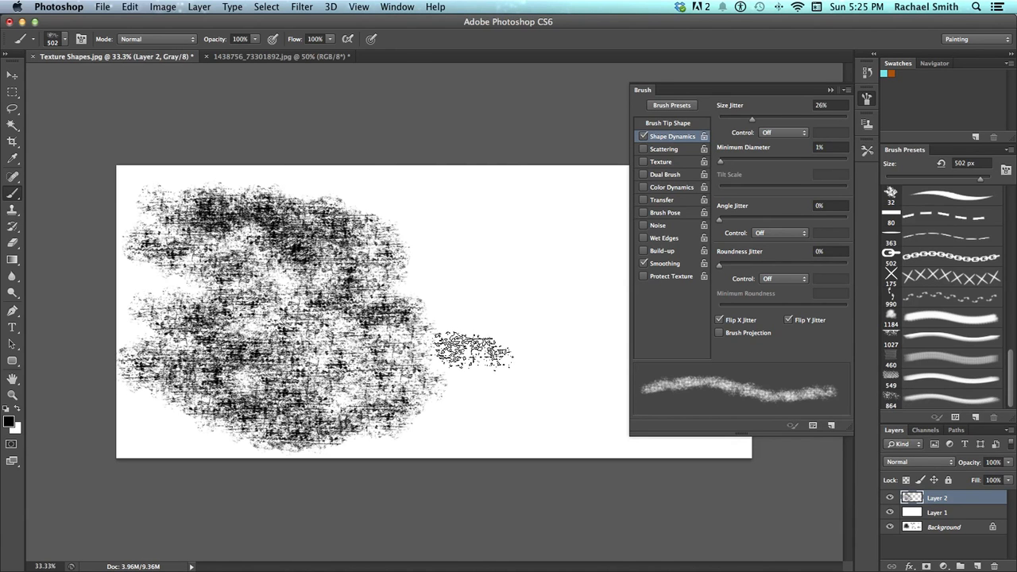
key(super+z)
mouse_move(194, 294)
mouse_down()
mouse_move(337, 307)
mouse_move(560, 374)
mouse_move(607, 367)
mouse_up()
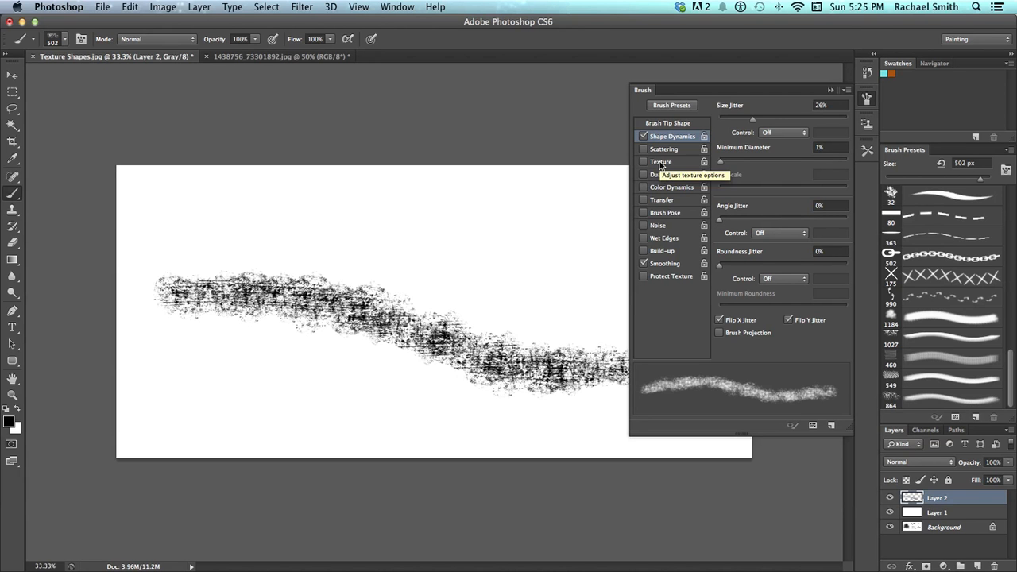
- Try the brush's Texture option with the current dark pattern, paint a short test stroke, and undo it
click(659, 161)
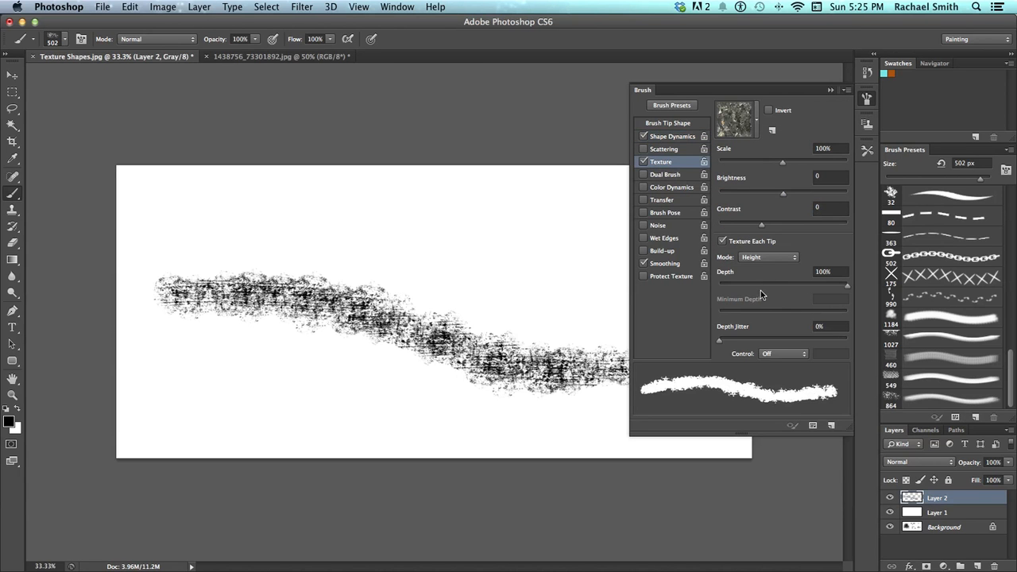
mouse_move(530, 179)
mouse_down()
mouse_move(397, 186)
mouse_move(472, 286)
mouse_move(548, 298)
mouse_up()
key(super+z)
- Try the red pattern as the brush texture, undo the test stroke made with it, and switch Texture off
click(752, 120)
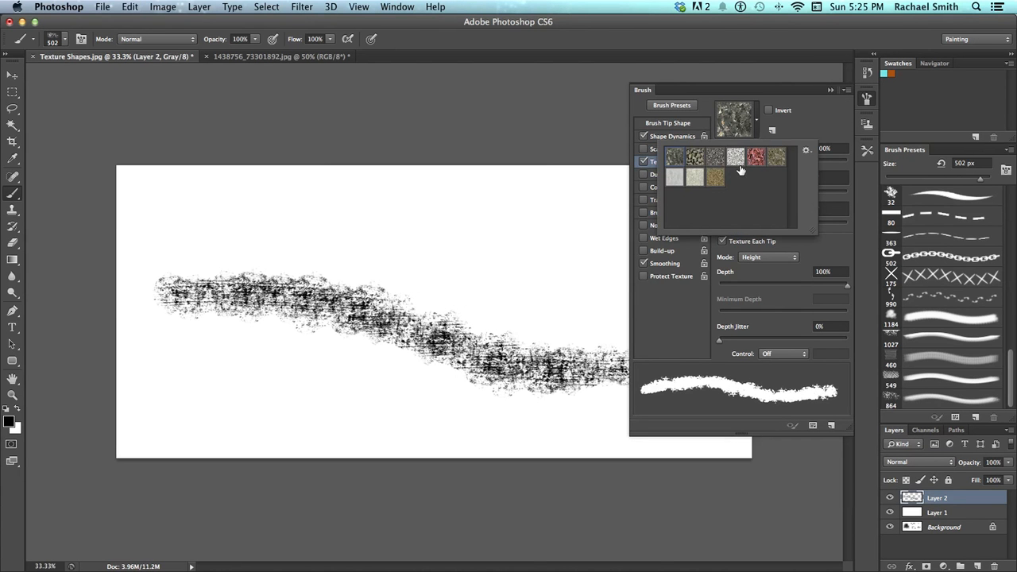
click(755, 158)
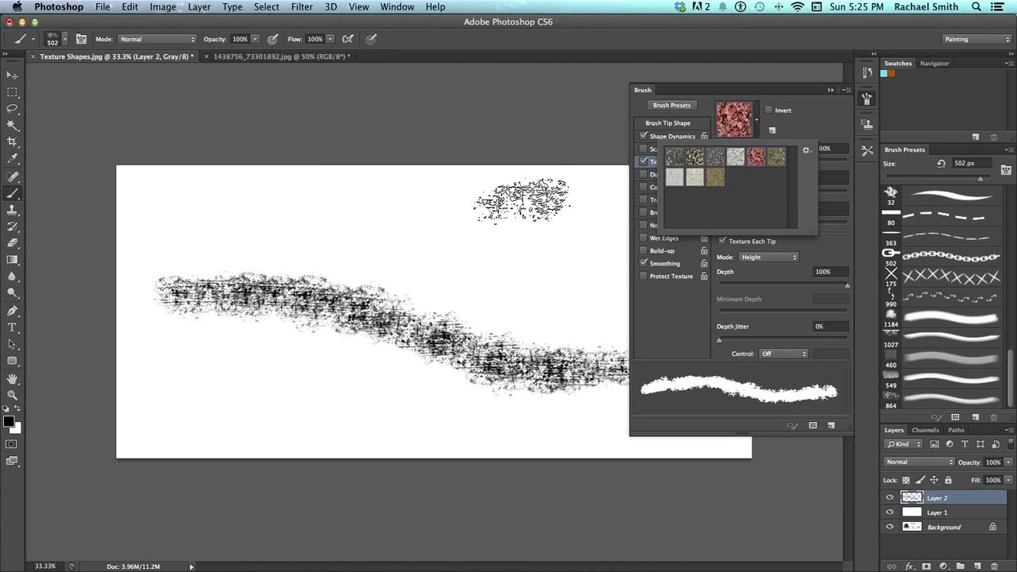
click(806, 151)
click(806, 152)
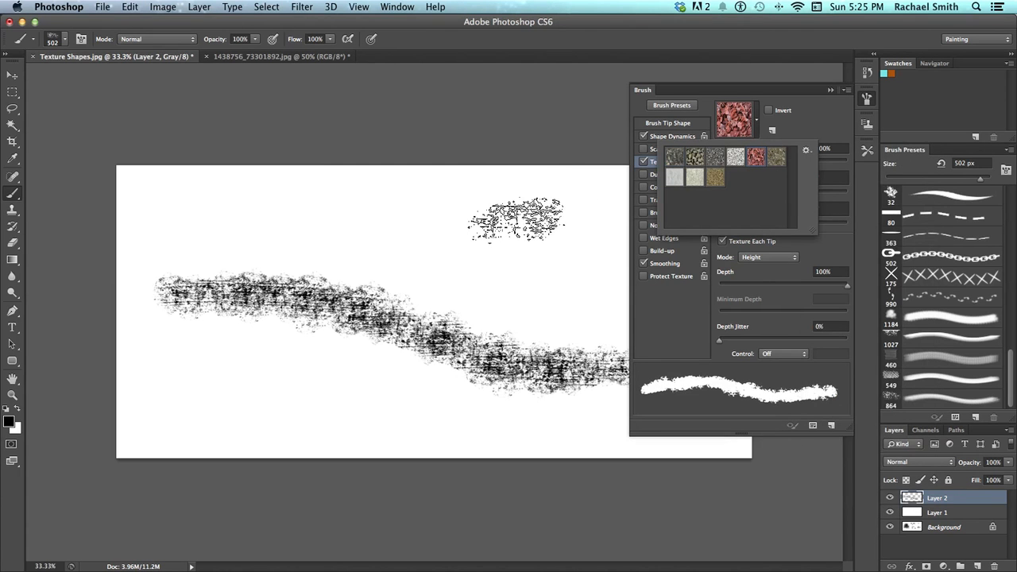
click(514, 226)
mouse_move(514, 225)
mouse_down()
mouse_move(443, 227)
mouse_move(329, 201)
mouse_move(332, 239)
mouse_move(465, 265)
mouse_move(508, 262)
mouse_move(578, 309)
mouse_up()
key(super+z)
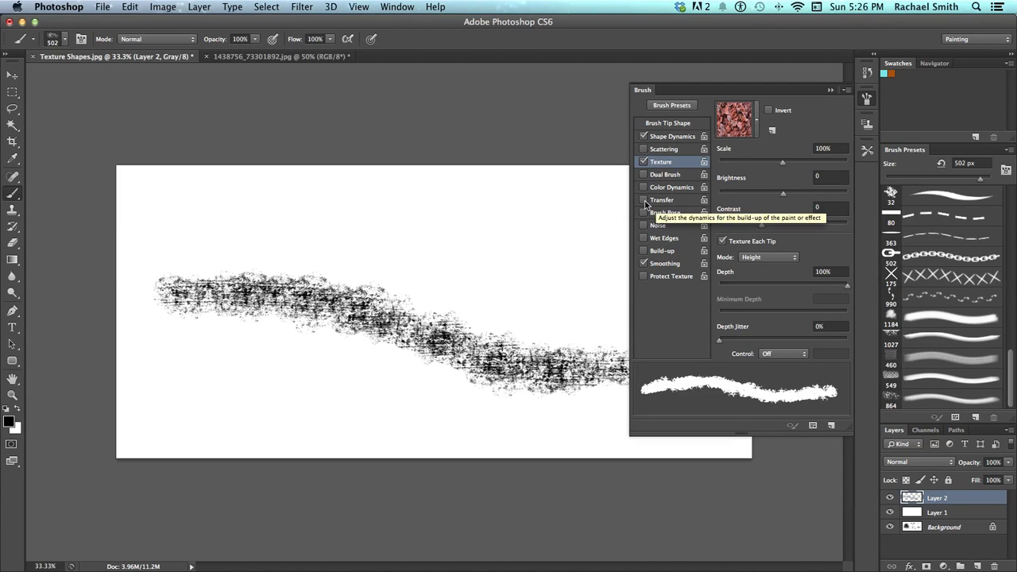
click(644, 162)
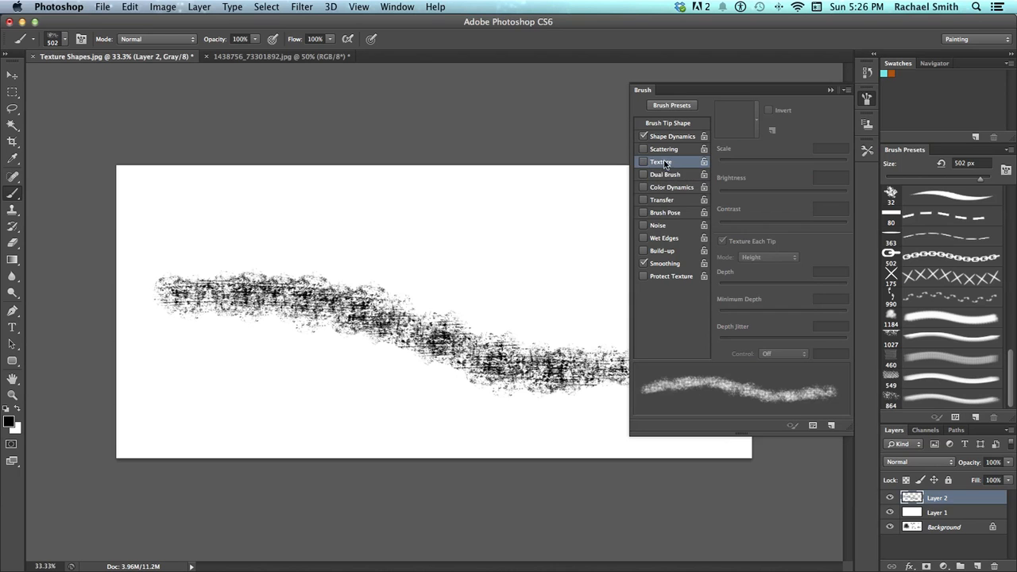
- Enable Transfer for the brush and set the Opacity Jitter to 32%
click(660, 200)
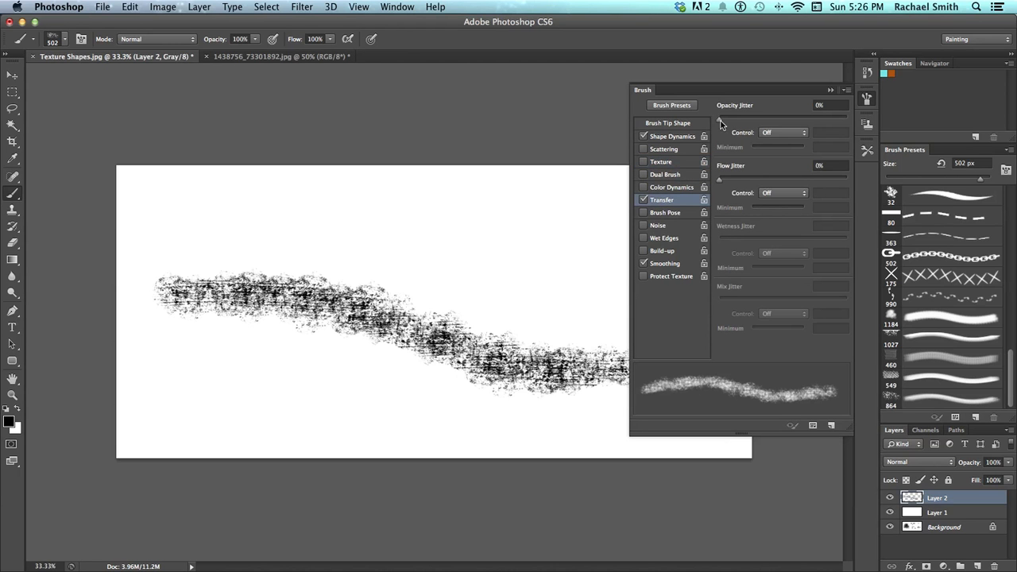
drag(732, 123, 788, 133)
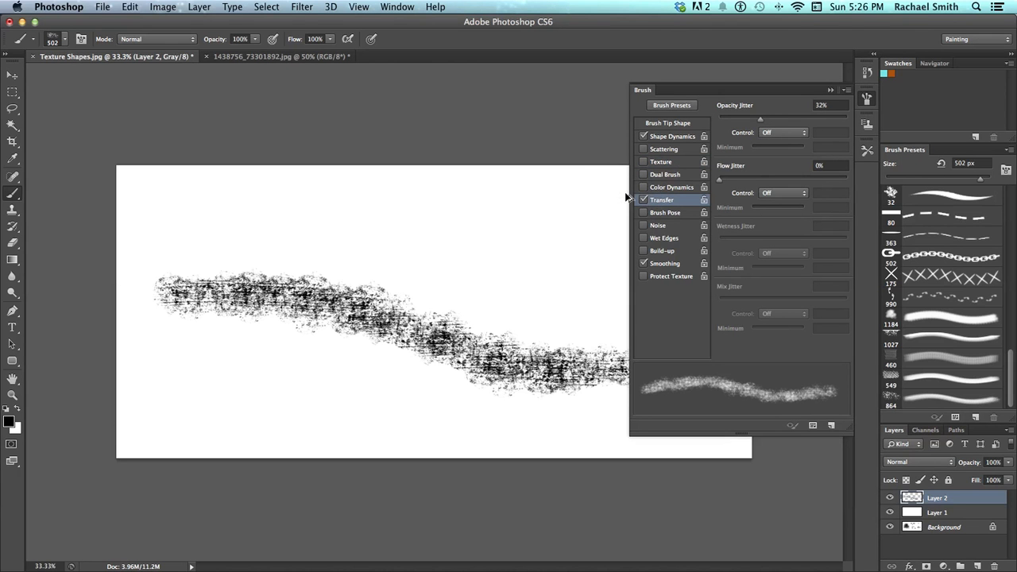
- Undo the earlier wavy stroke on Layer 2, scribble a test patch with the brush, and undo that too
key(super+z)
mouse_move(185, 270)
mouse_down()
mouse_move(311, 308)
mouse_move(428, 325)
mouse_move(512, 292)
mouse_move(505, 351)
mouse_move(401, 373)
mouse_move(367, 351)
mouse_move(496, 314)
mouse_move(385, 302)
mouse_move(358, 262)
mouse_move(298, 242)
mouse_move(246, 259)
mouse_move(216, 249)
mouse_move(260, 346)
mouse_up()
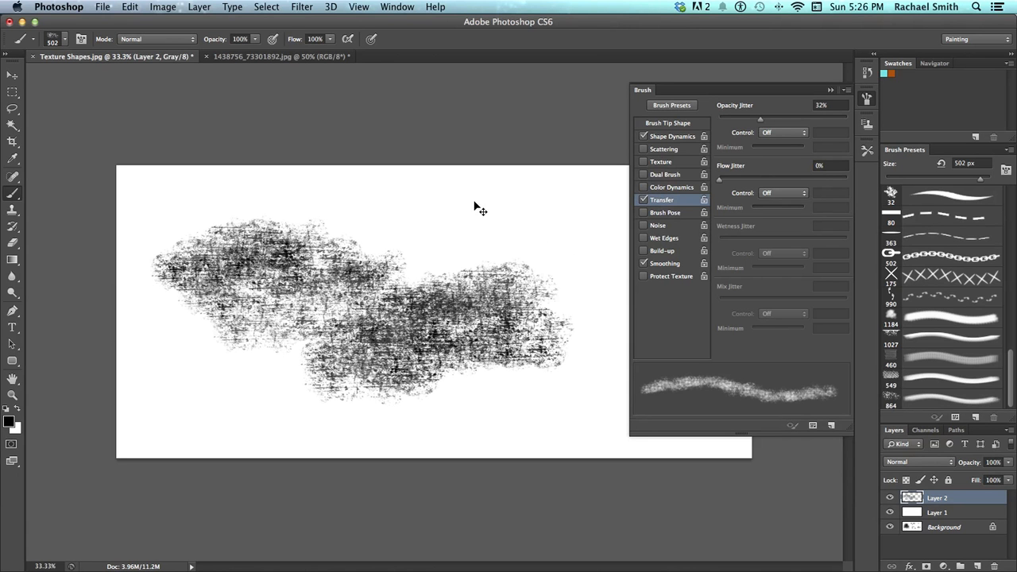
key(super+z)
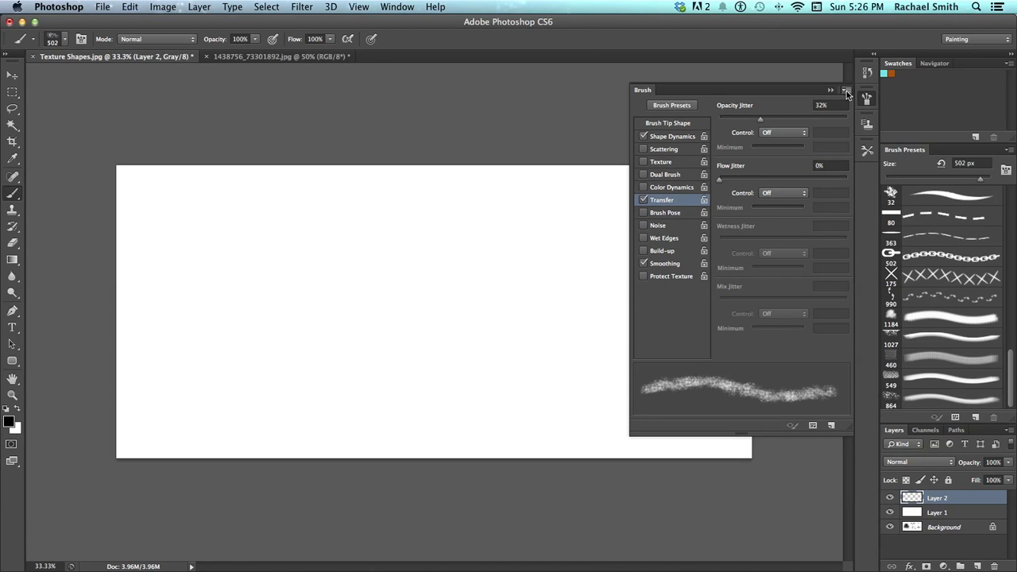
- Save the customised brush as a new brush preset named Grunge Texture, with its size captured
click(847, 90)
click(874, 95)
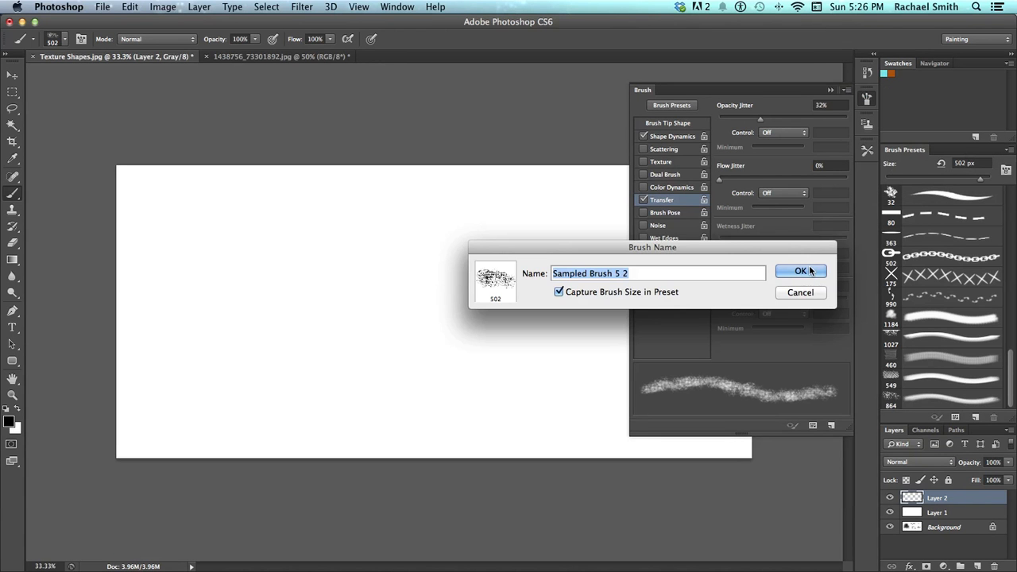
text(Grunge )
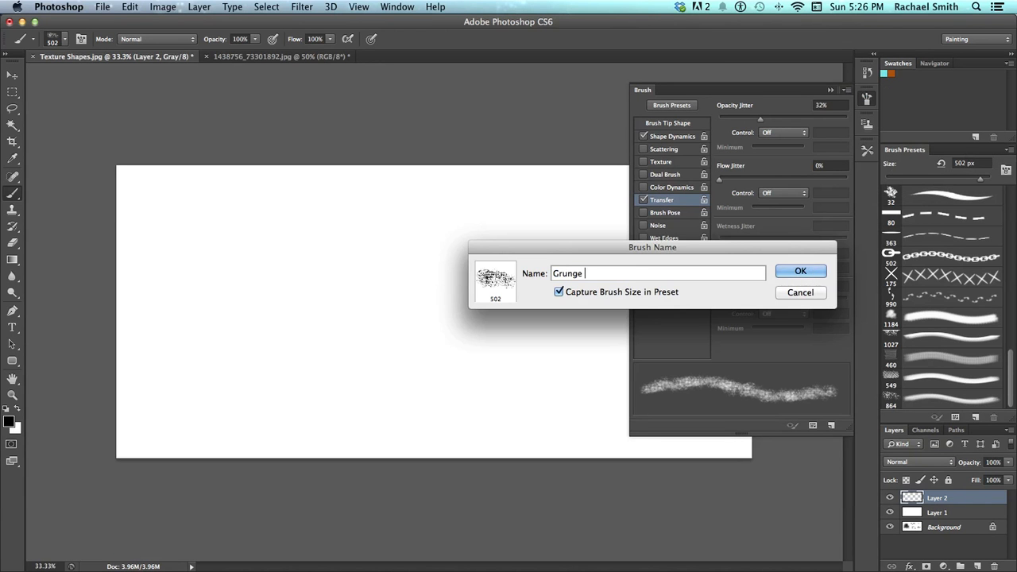
text(Texture)
key(Return)
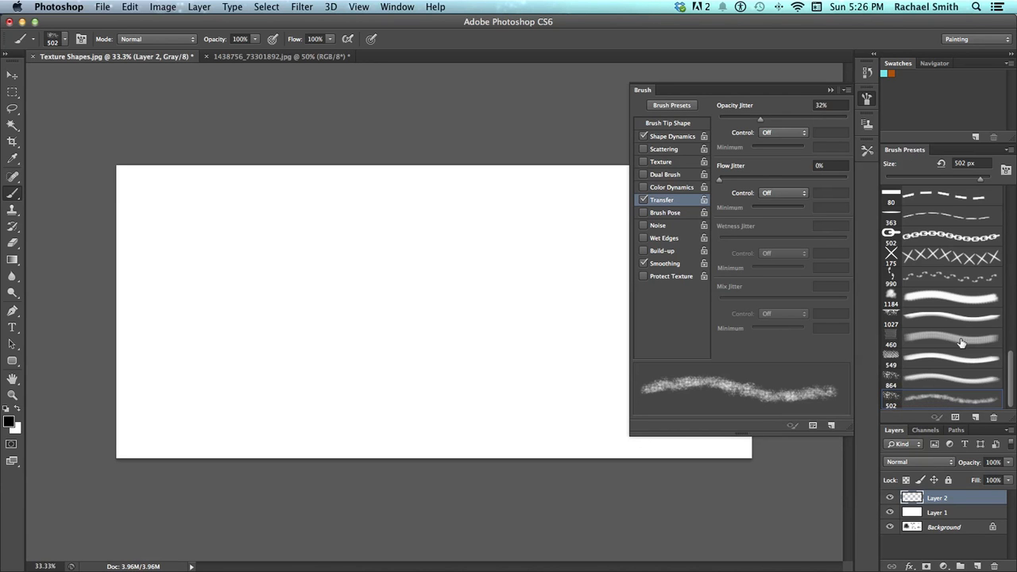
- Enable Dual Brush with the second hard round 30 px tip at 118 px and test it with a winding stroke on Layer 2
click(665, 174)
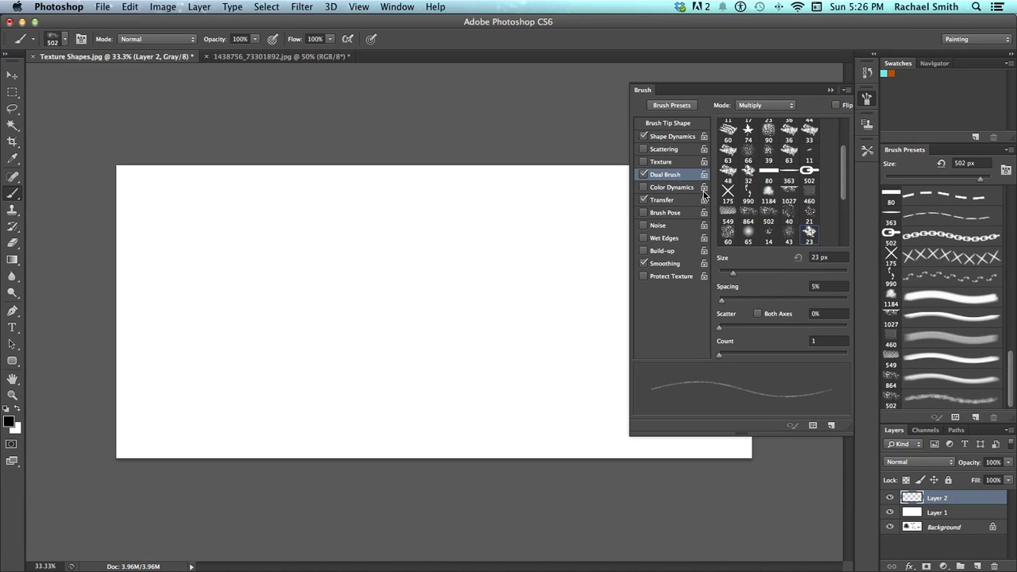
drag(844, 183, 843, 141)
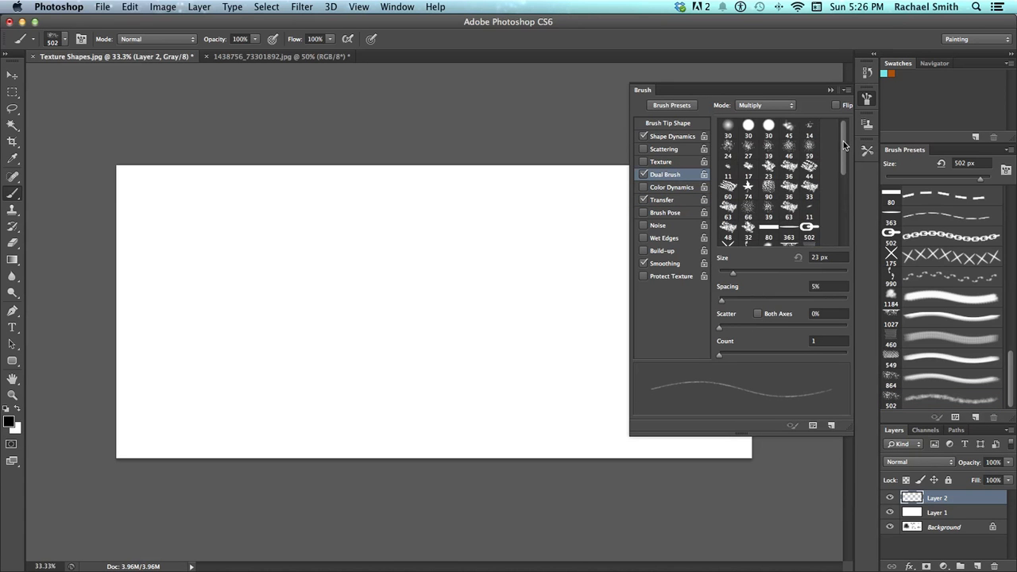
click(769, 128)
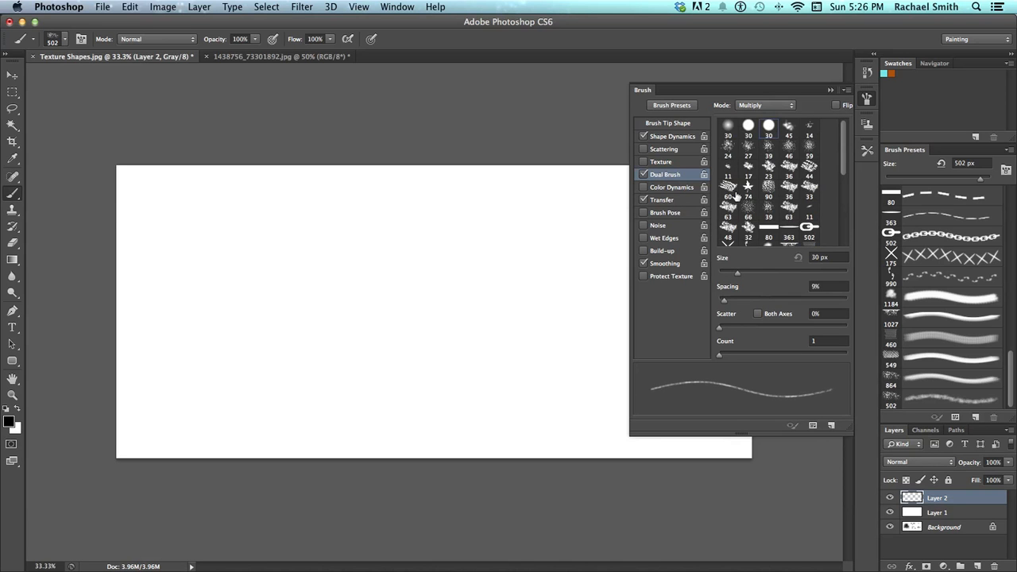
drag(738, 273, 785, 278)
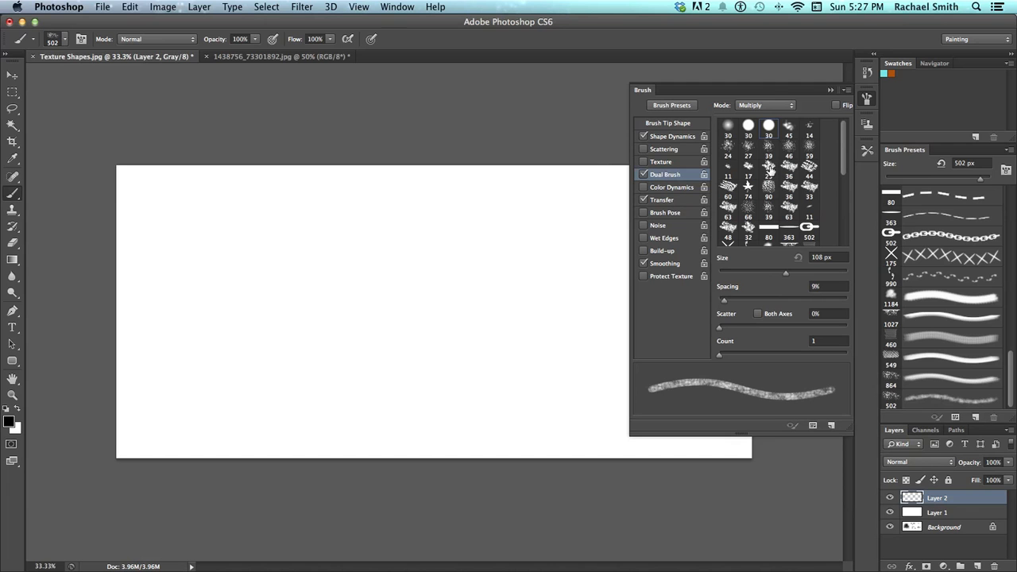
mouse_move(786, 274)
mouse_down()
mouse_move(834, 283)
mouse_move(789, 281)
mouse_up()
mouse_move(171, 256)
mouse_down()
mouse_move(300, 276)
mouse_move(366, 329)
mouse_move(445, 348)
mouse_move(489, 328)
mouse_move(489, 261)
mouse_move(385, 249)
mouse_move(351, 232)
mouse_move(352, 213)
mouse_move(461, 199)
mouse_move(556, 238)
mouse_move(570, 300)
mouse_move(528, 372)
mouse_move(429, 389)
mouse_move(216, 386)
mouse_move(215, 423)
mouse_move(604, 438)
mouse_up()
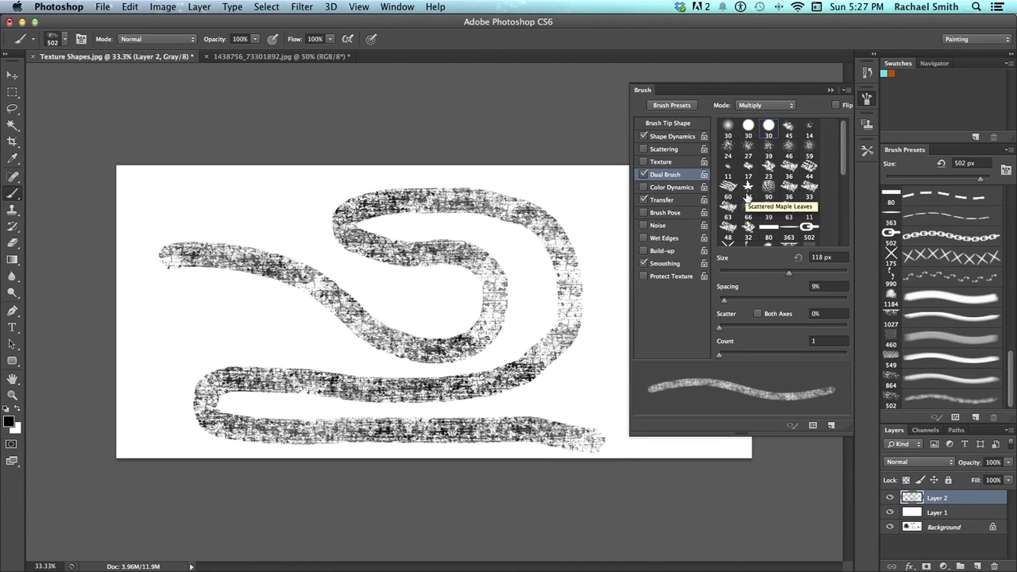
- Save the dual-brush version as a new preset, keeping the suggested name Sampled Brush 5 2 and capturing its size
click(846, 91)
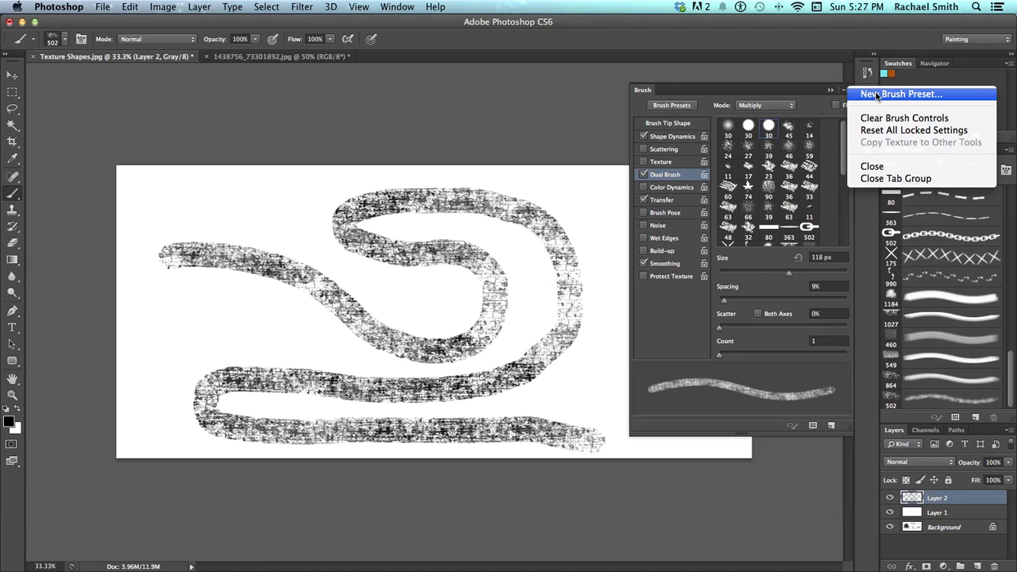
click(876, 95)
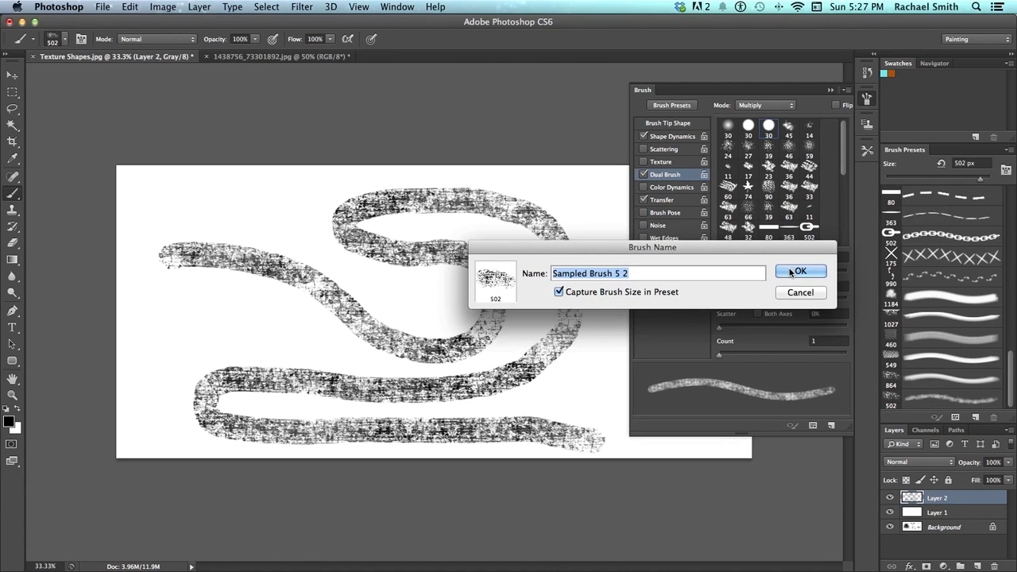
click(795, 270)
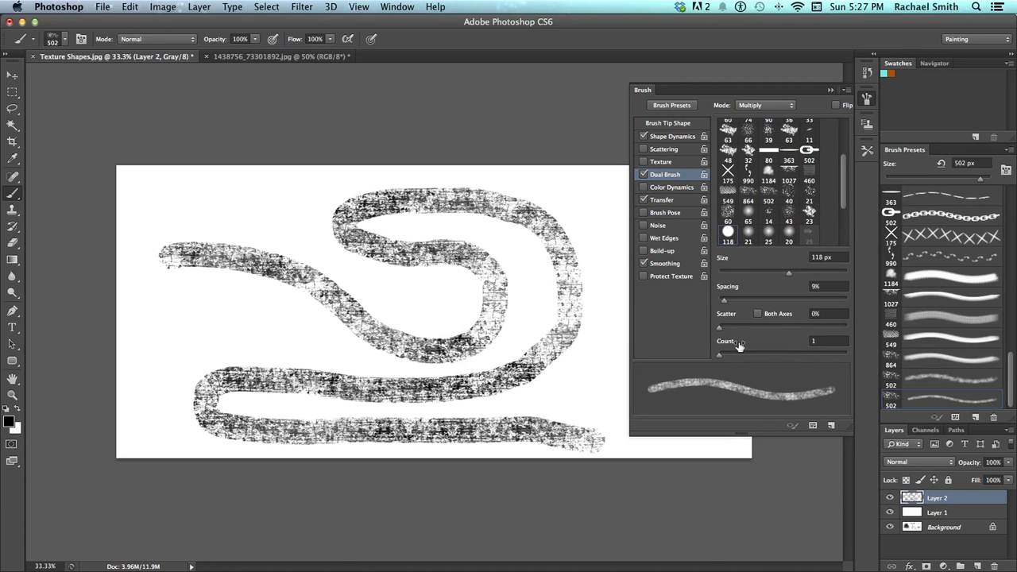
- Clear all paint from Layer 2 and briefly hide Layers 1 and 2 to view the sample texture shapes underneath
key(super+a)
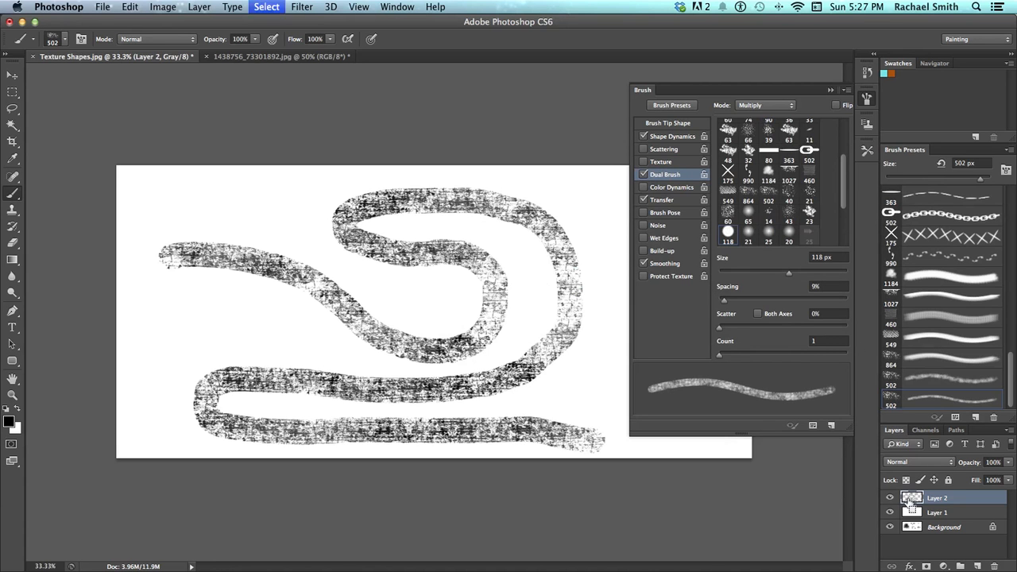
key(Delete)
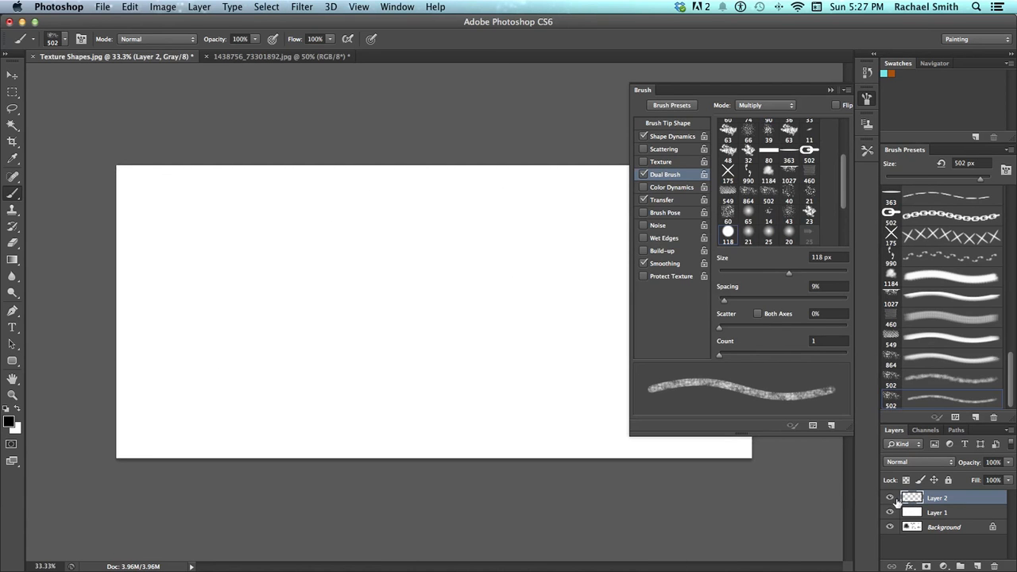
drag(890, 498, 890, 513)
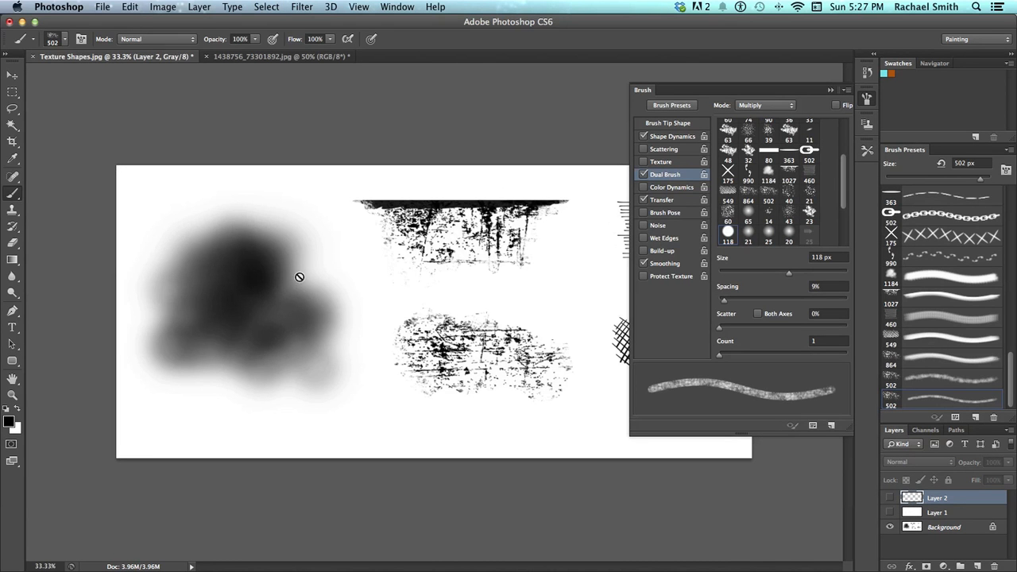
click(889, 499)
click(889, 513)
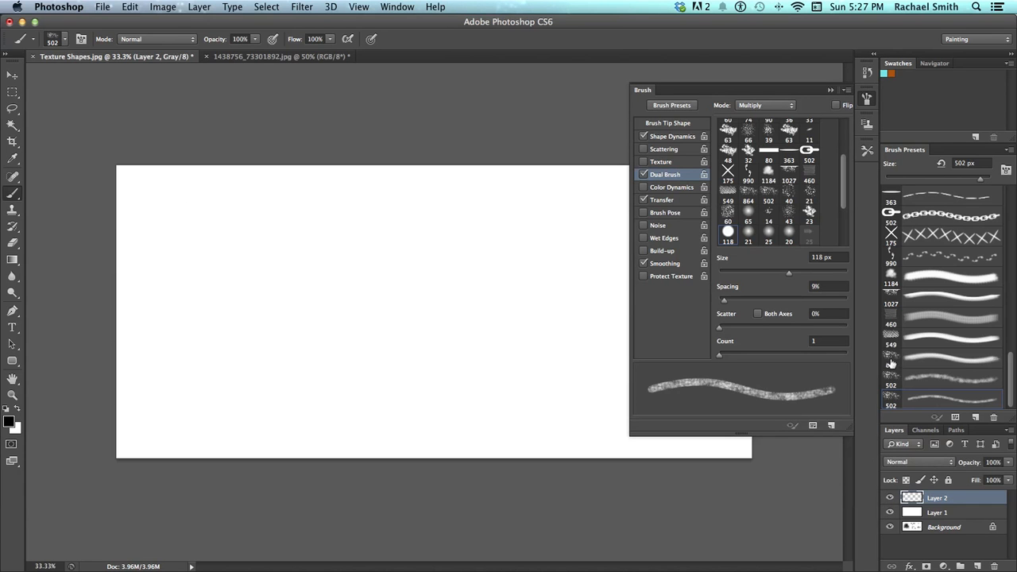
- Select the soft 1184 px cloud-shaped brush preset and set its tip spacing to 58%
click(933, 278)
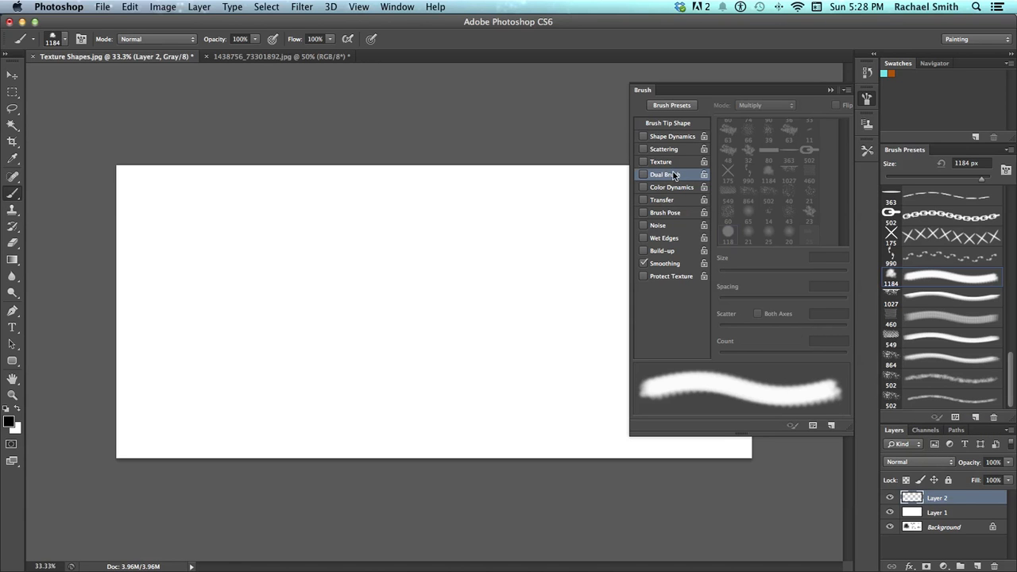
click(659, 126)
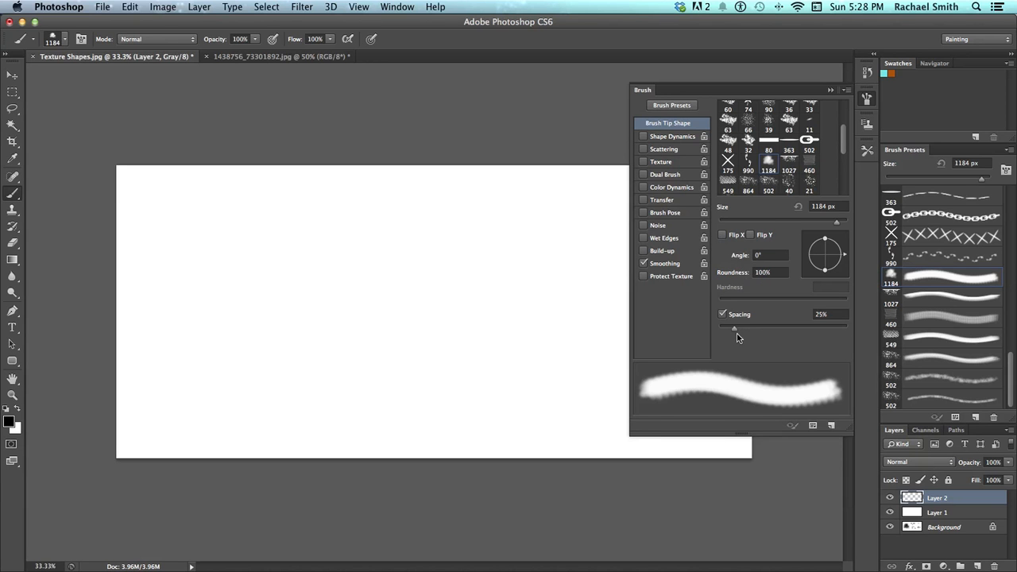
mouse_move(736, 333)
mouse_down()
mouse_move(753, 337)
mouse_move(698, 333)
mouse_move(755, 338)
mouse_up()
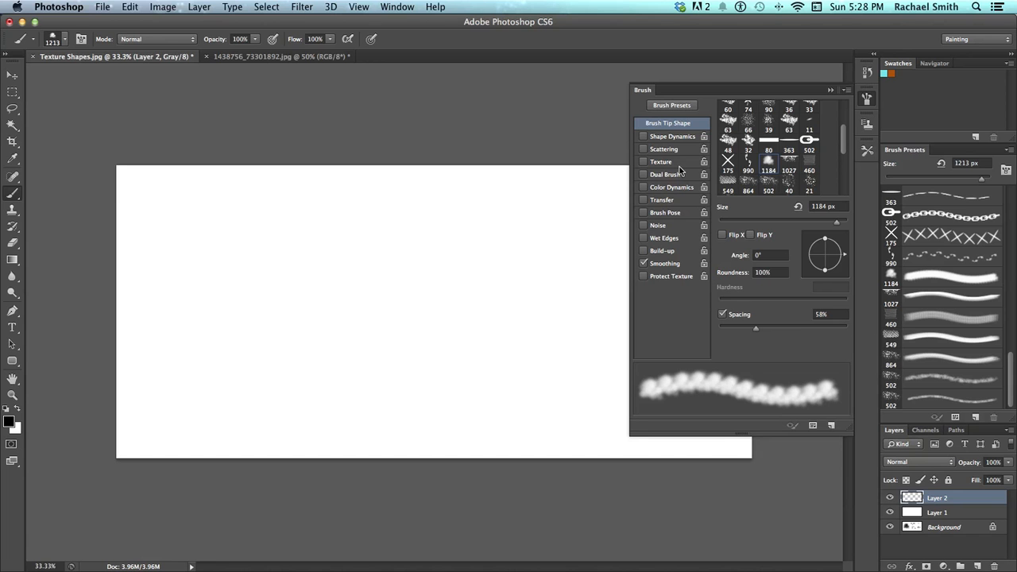
- Enable Shape Dynamics for the cloud brush with the size Control left Off and Size Jitter set to 31%
click(671, 136)
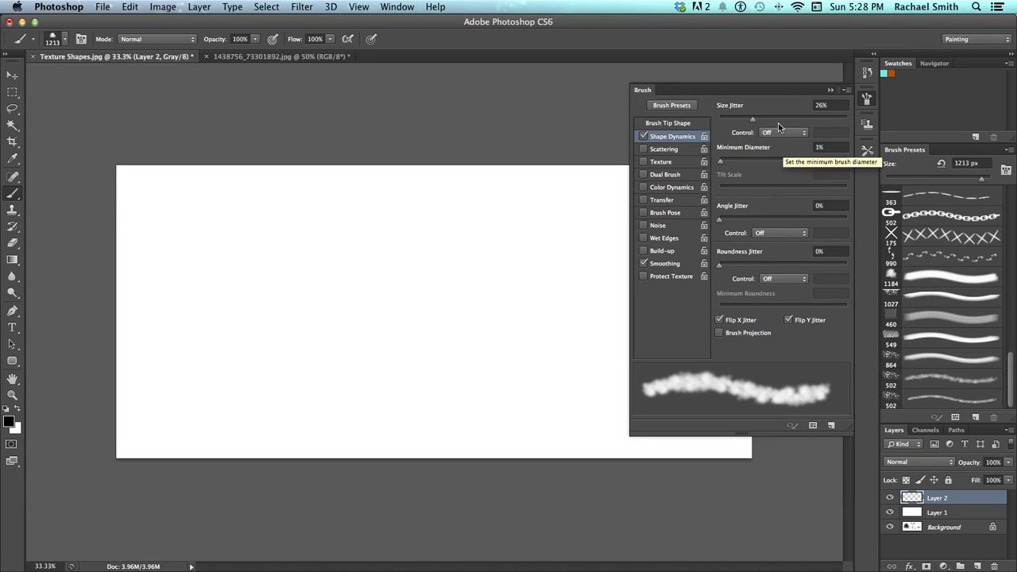
click(772, 134)
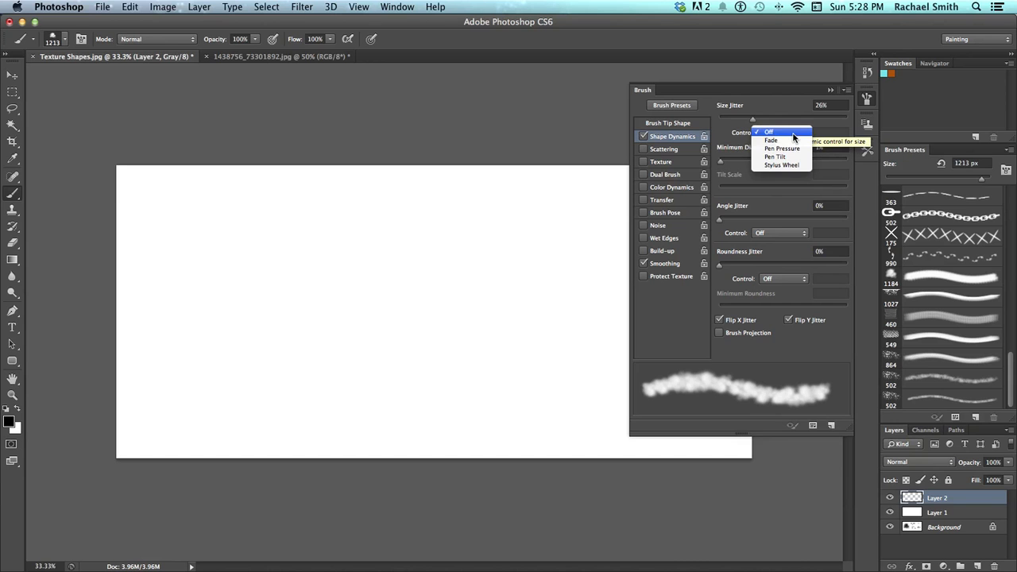
click(790, 124)
drag(752, 119, 759, 120)
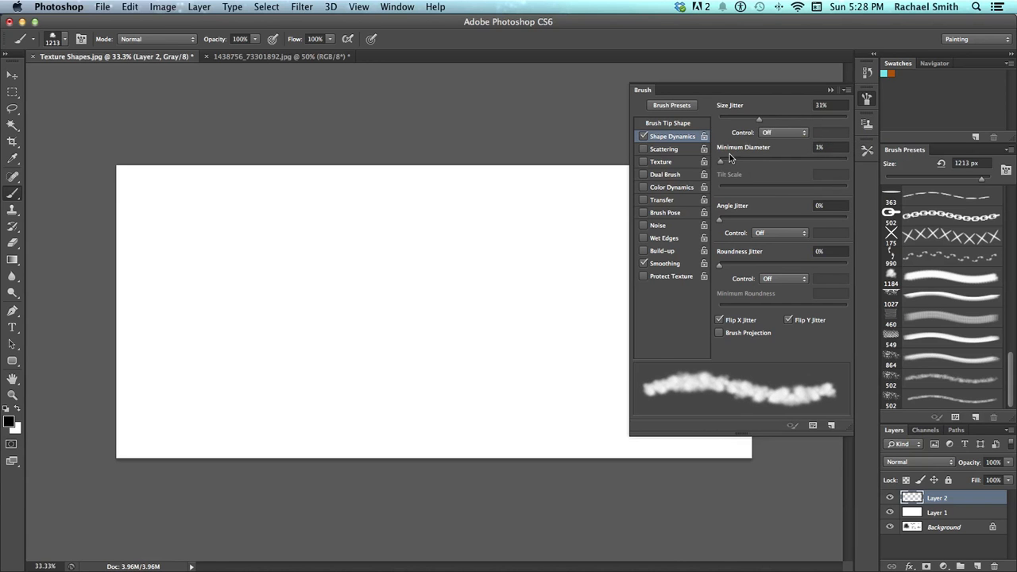
- Set the cloud brush's Minimum Diameter to 26% and Angle Jitter to 65% in Shape Dynamics
mouse_move(721, 164)
mouse_down()
mouse_move(779, 168)
mouse_move(754, 170)
mouse_up()
drag(718, 218, 802, 227)
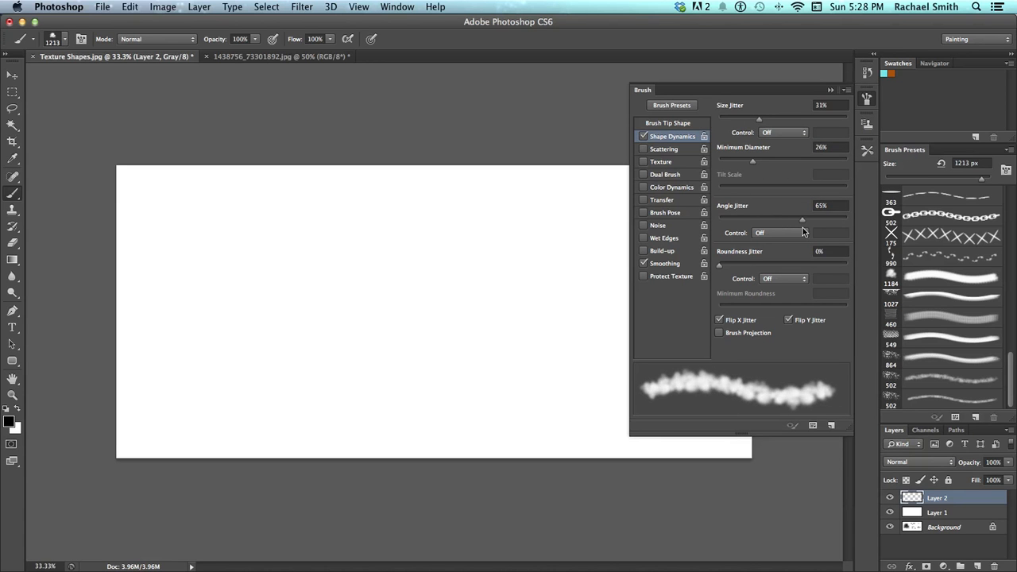
- Enable Scattering for the cloud brush with Scatter 10% and Count 2, and enable Transfer with Opacity Jitter at 52%
click(664, 150)
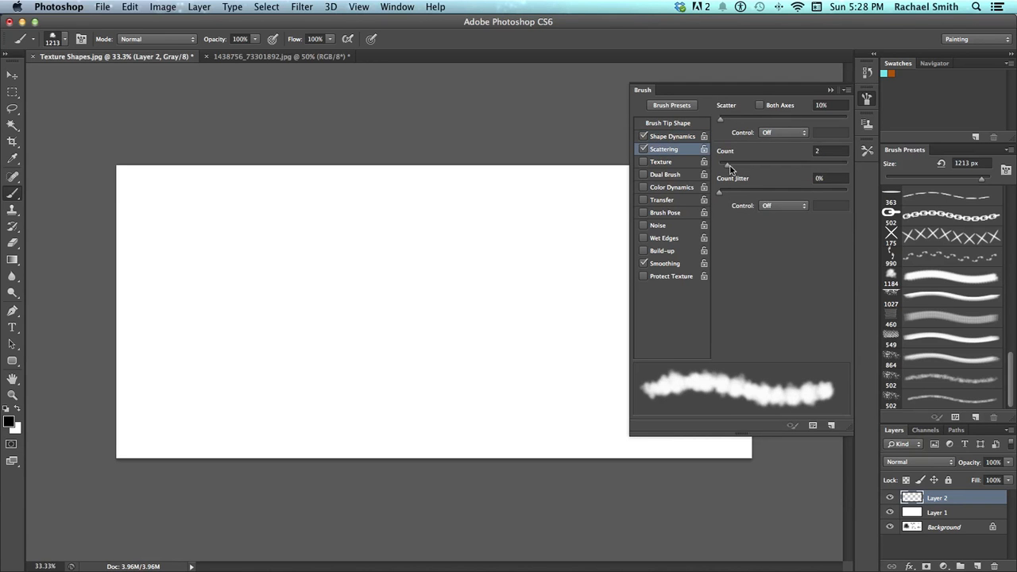
drag(726, 169, 724, 169)
mouse_move(722, 120)
mouse_down()
mouse_move(738, 122)
mouse_move(723, 124)
mouse_up()
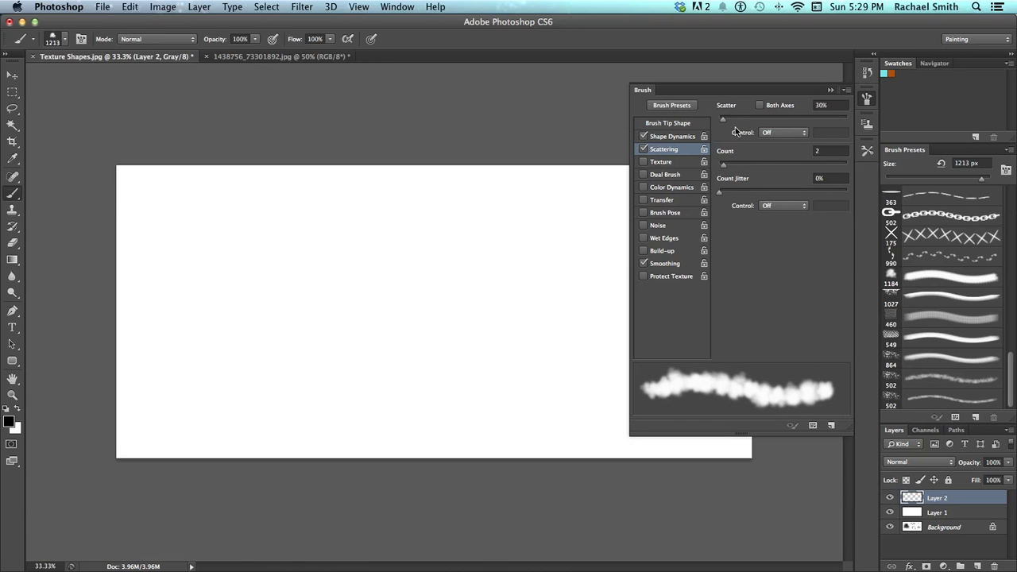
mouse_move(726, 117)
mouse_down()
mouse_move(786, 121)
mouse_move(720, 120)
mouse_up()
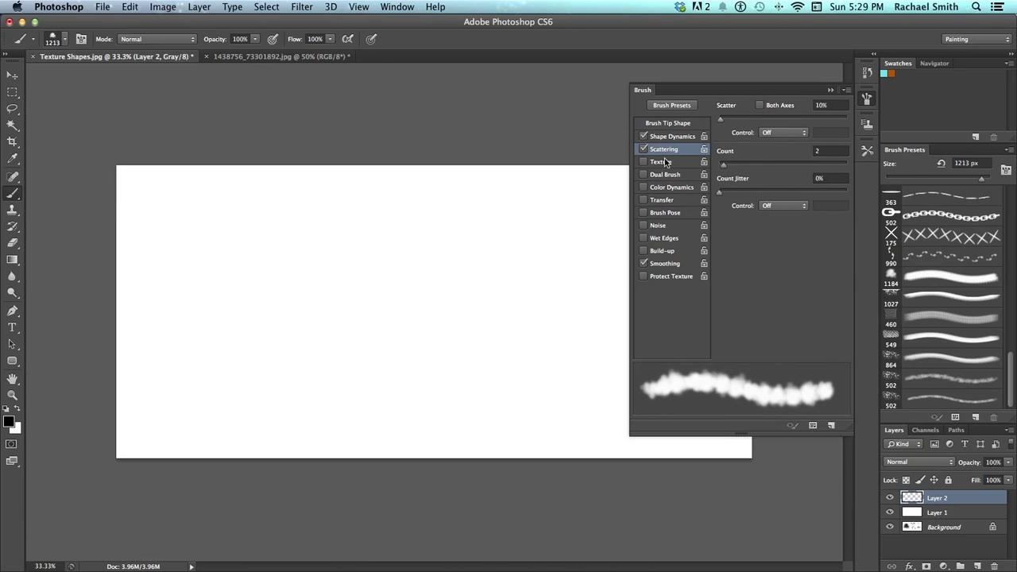
click(682, 200)
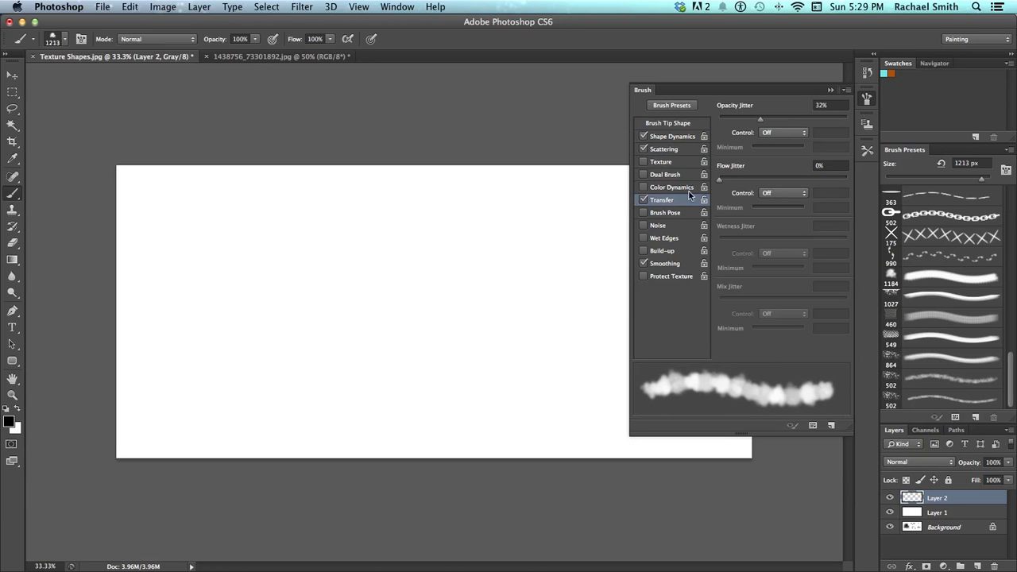
mouse_move(759, 123)
mouse_down()
mouse_move(731, 120)
mouse_move(798, 130)
mouse_move(785, 123)
mouse_up()
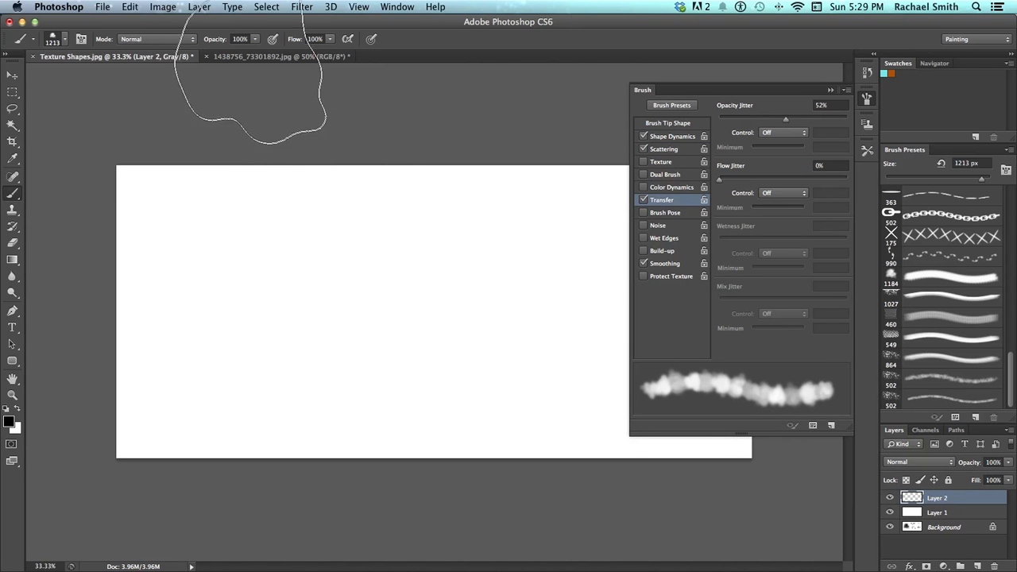
- Switch to the forest photo 1438756_73301892.jpg, collapse the brush settings and add a new layer above the Background
click(270, 57)
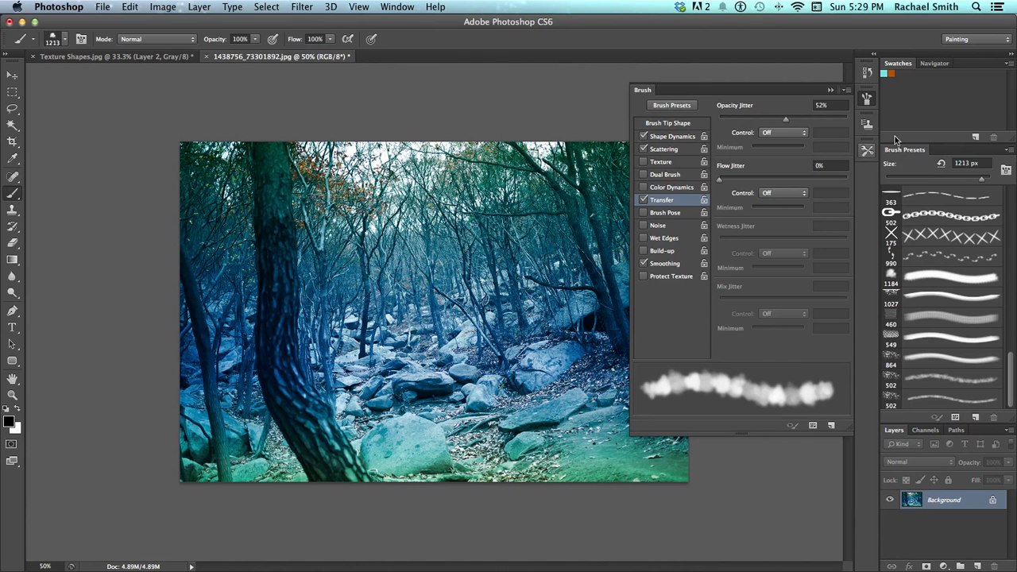
click(831, 91)
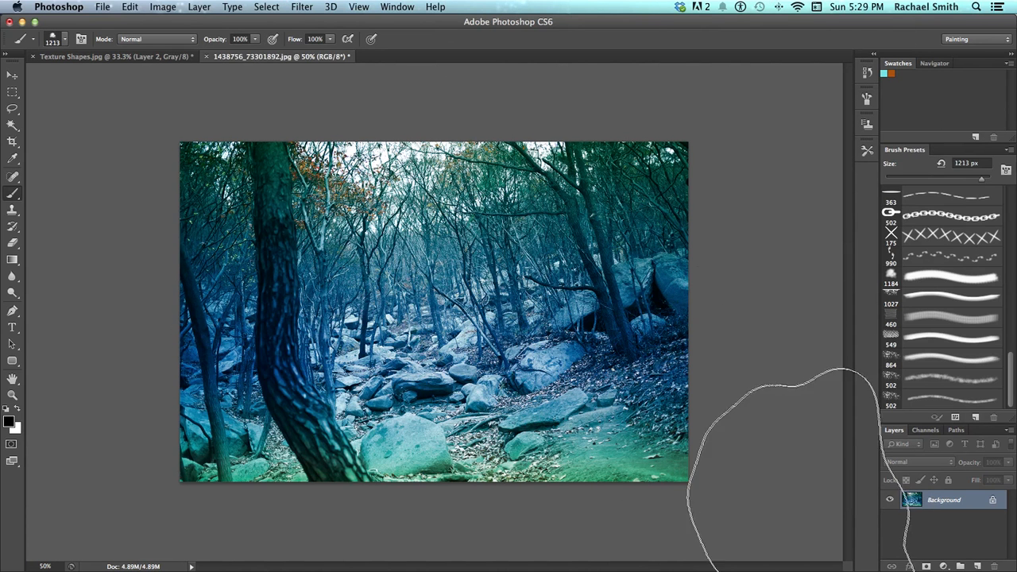
click(979, 565)
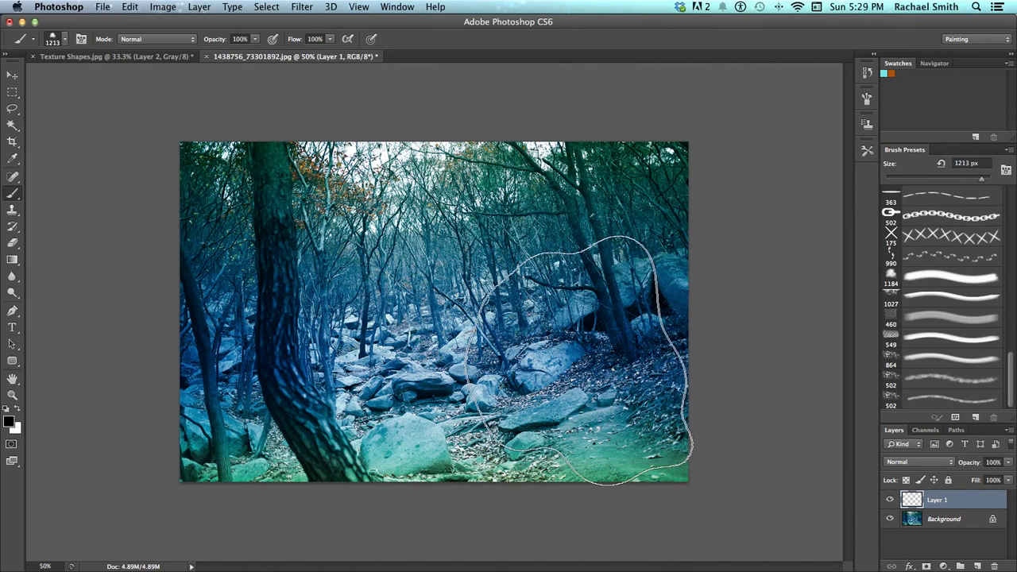
- Set the foreground colour to light grey e5e5e5 and paint large fog dabs over the photo's lower right and lower centre on Layer 1
click(17, 410)
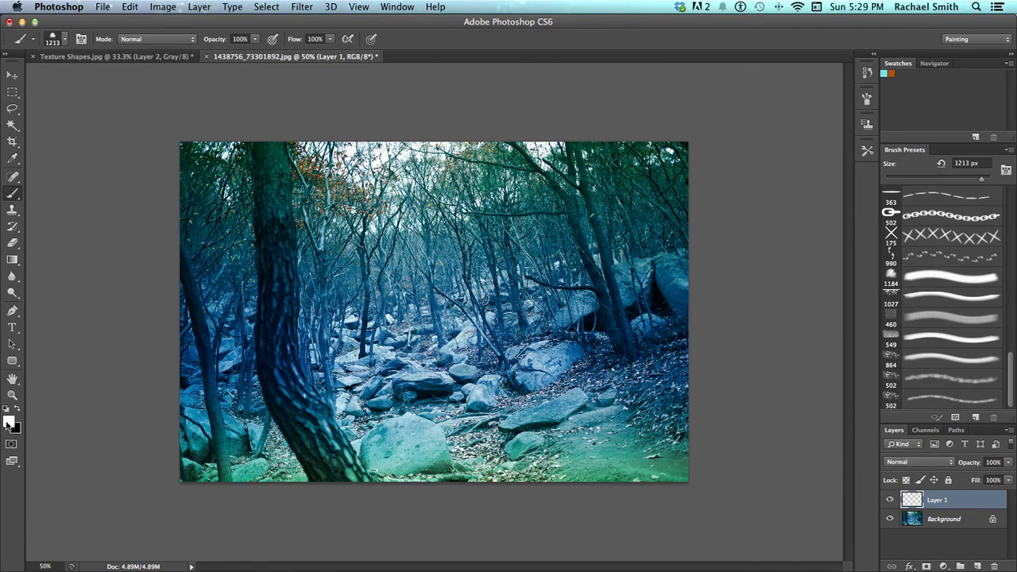
click(8, 421)
click(102, 255)
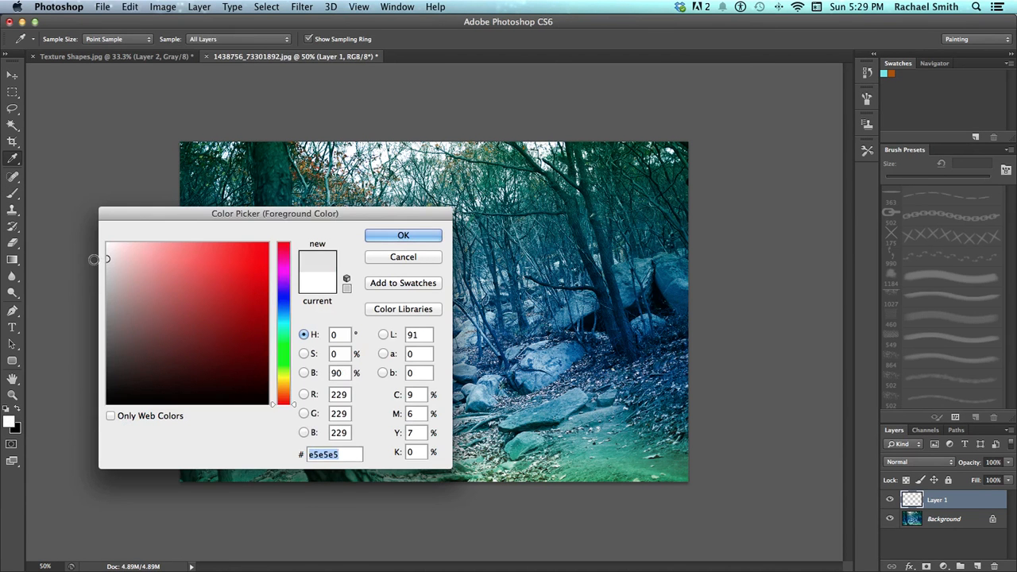
click(403, 235)
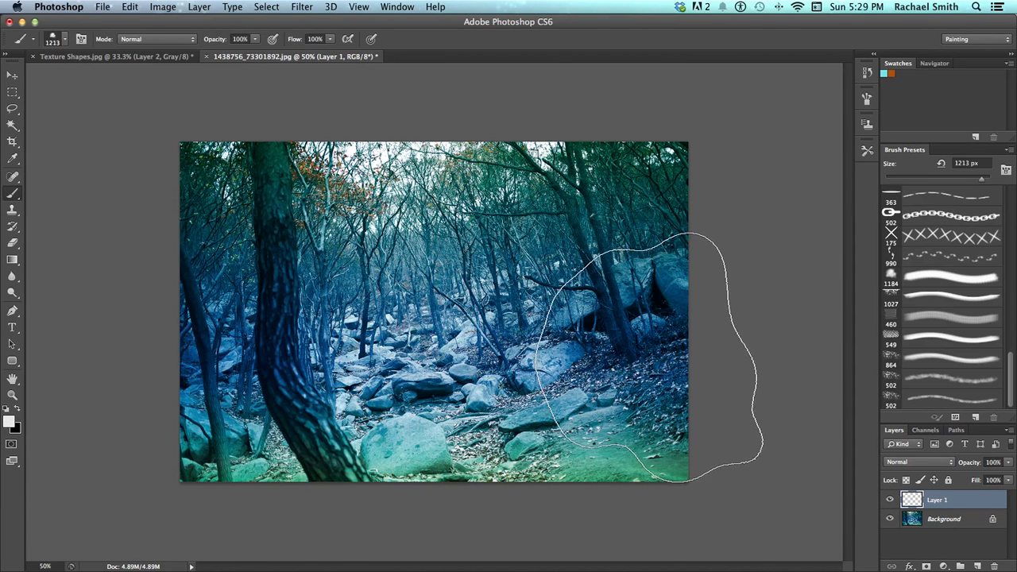
click(631, 333)
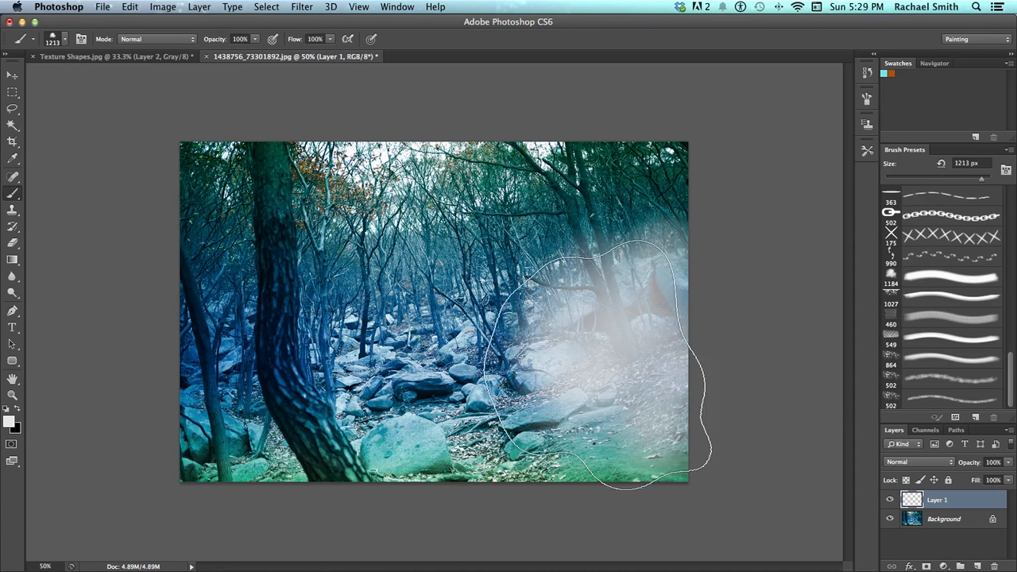
click(450, 403)
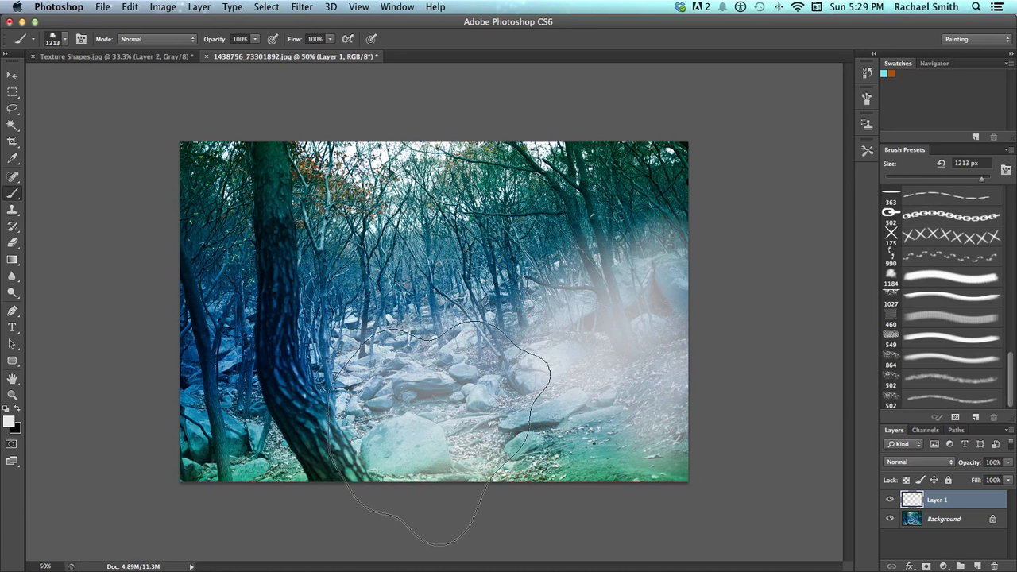
ctrl+alt+drag(525, 343, 342, 342)
click(449, 389)
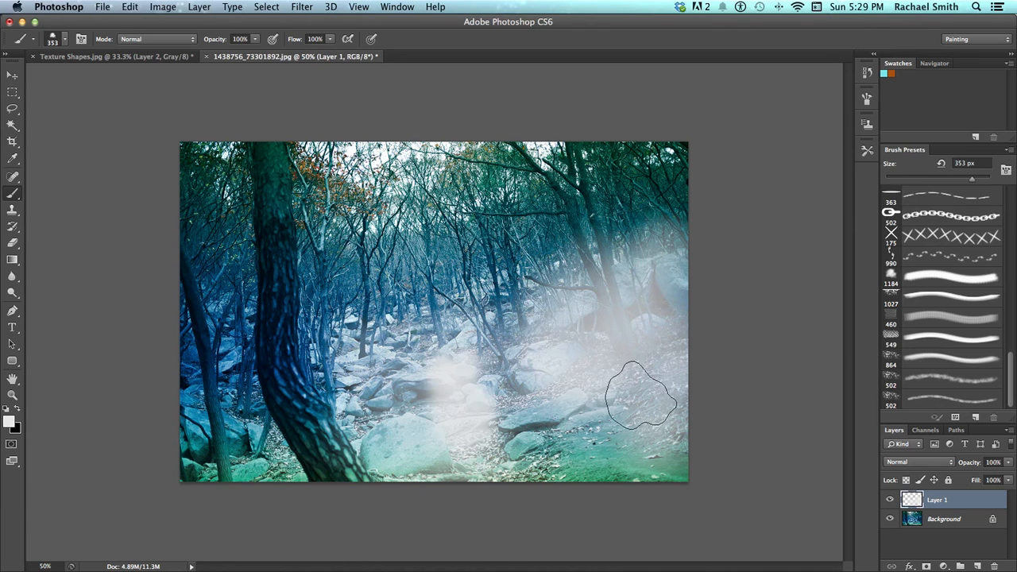
key(ctrl+z)
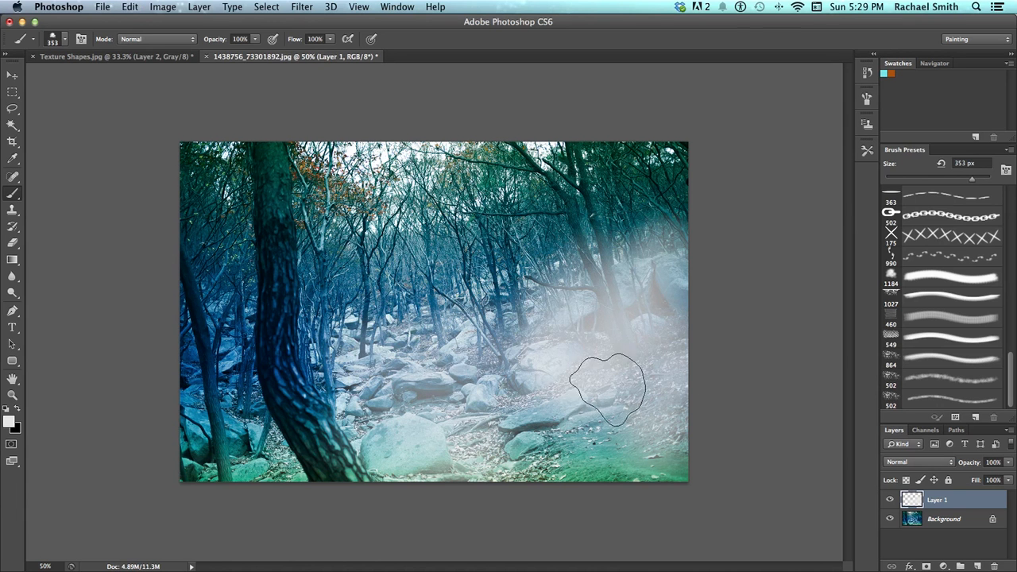
- Resize the fog brush to 465 px and paint a dense fog dab at the photo's right edge, discarding the first trial dab
ctrl+alt+drag(568, 358, 593, 353)
click(659, 186)
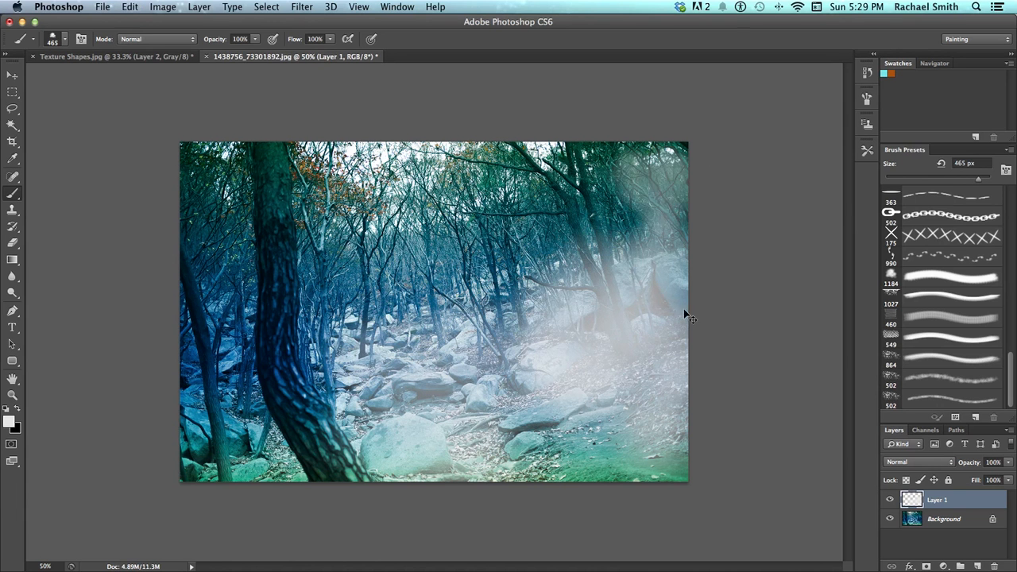
key(super+z)
click(681, 257)
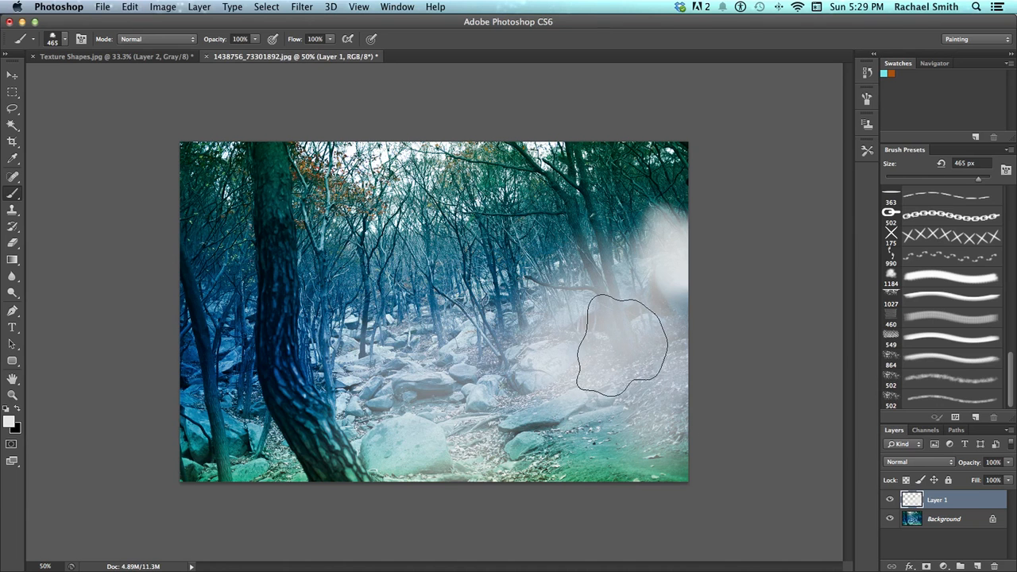
- Lower the brush opacity to 45% and paint soft fog over the tree trunk, the rocks and the lower left of the forest
click(254, 42)
drag(257, 59, 223, 59)
drag(224, 381, 271, 441)
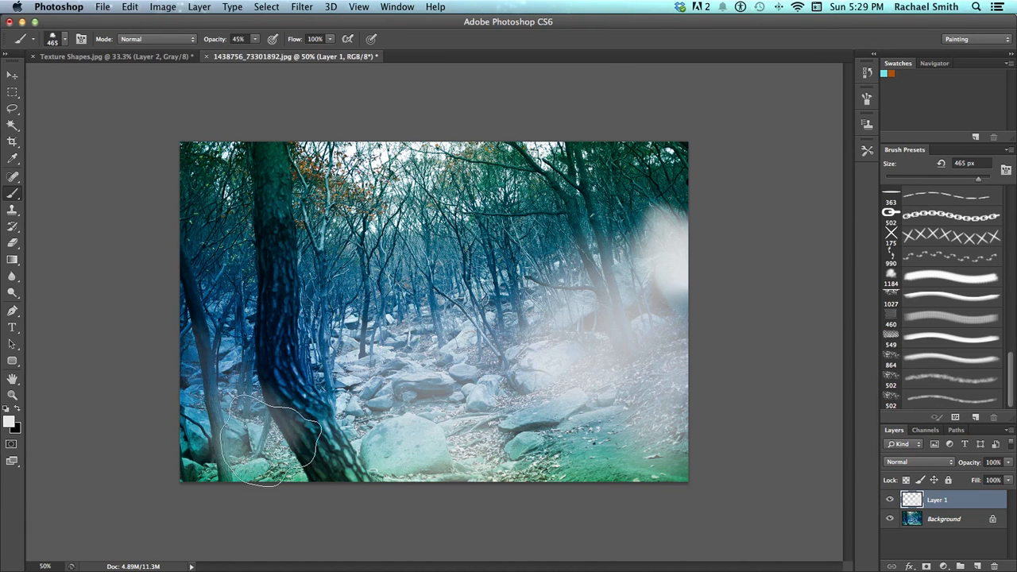
drag(159, 421, 242, 465)
mouse_move(377, 397)
mouse_down()
mouse_move(377, 427)
mouse_move(415, 457)
mouse_up()
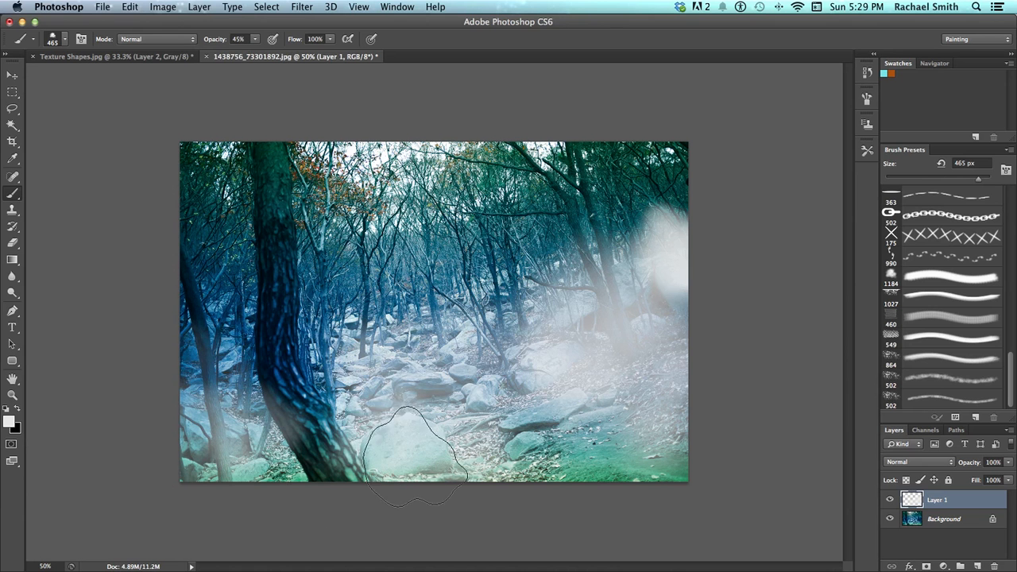
drag(340, 361, 419, 458)
mouse_move(421, 359)
mouse_down()
mouse_move(424, 333)
mouse_move(530, 334)
mouse_up()
mouse_move(416, 317)
mouse_down()
mouse_move(500, 317)
mouse_move(614, 232)
mouse_move(503, 242)
mouse_move(315, 312)
mouse_move(193, 324)
mouse_move(215, 345)
mouse_move(188, 454)
mouse_up()
mouse_move(252, 406)
mouse_down()
mouse_move(292, 468)
mouse_move(278, 389)
mouse_move(303, 471)
mouse_move(297, 420)
mouse_move(358, 489)
mouse_move(338, 473)
mouse_move(393, 517)
mouse_up()
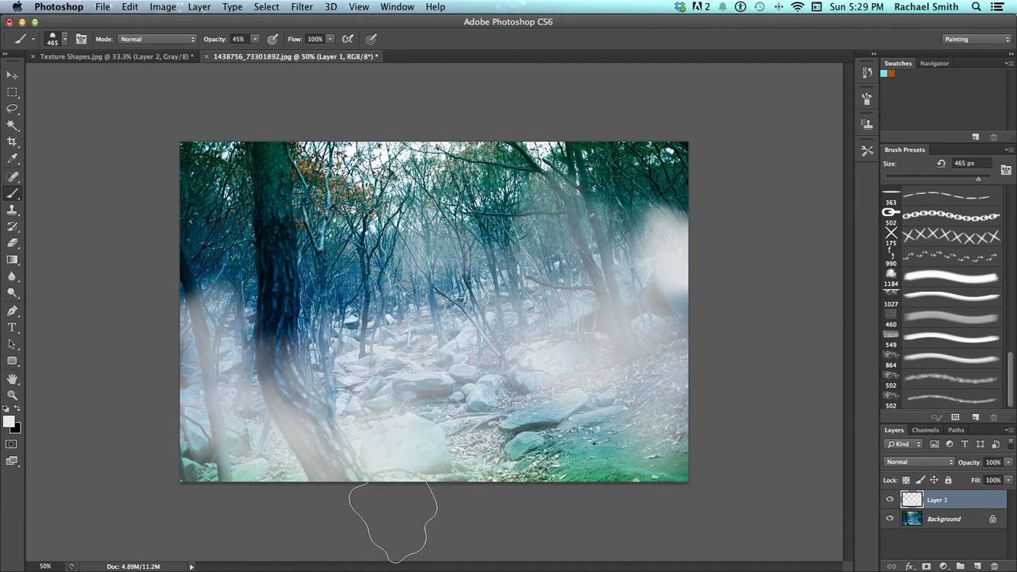
- Zoom in on the forest photo and toggle Layer 1's visibility to compare the scene with and without the fog
key(z)
click(298, 395)
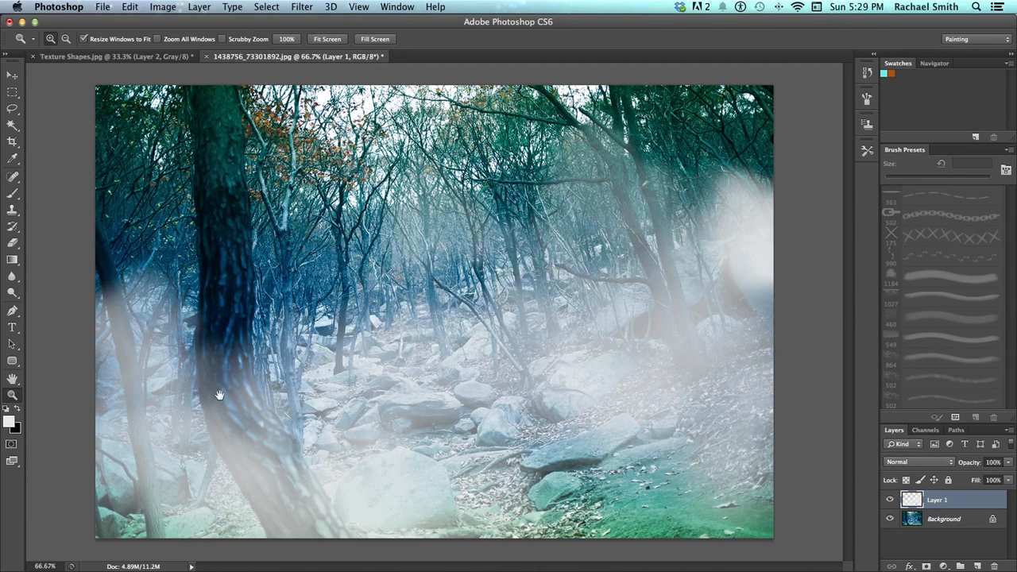
key(e)
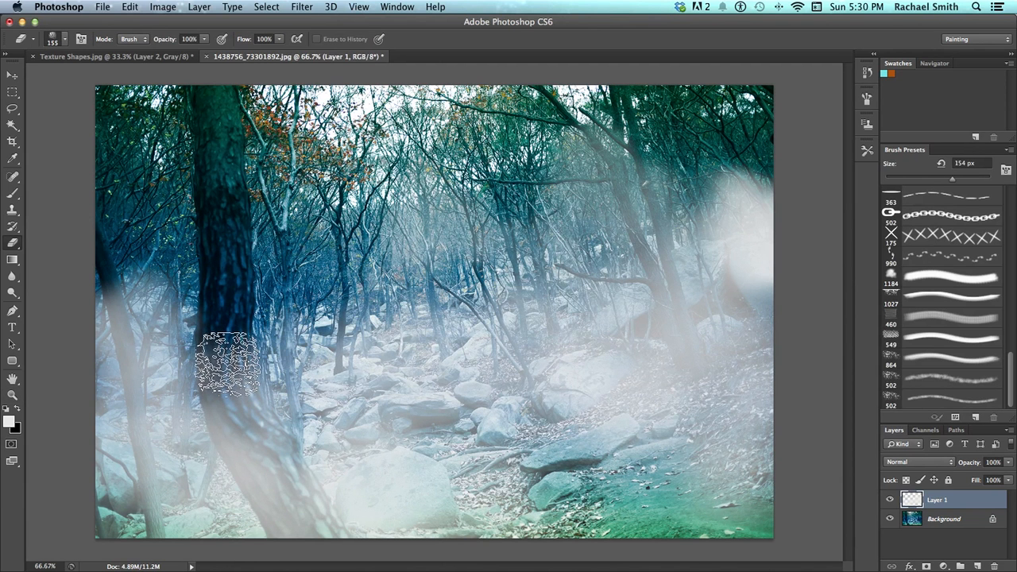
key(b)
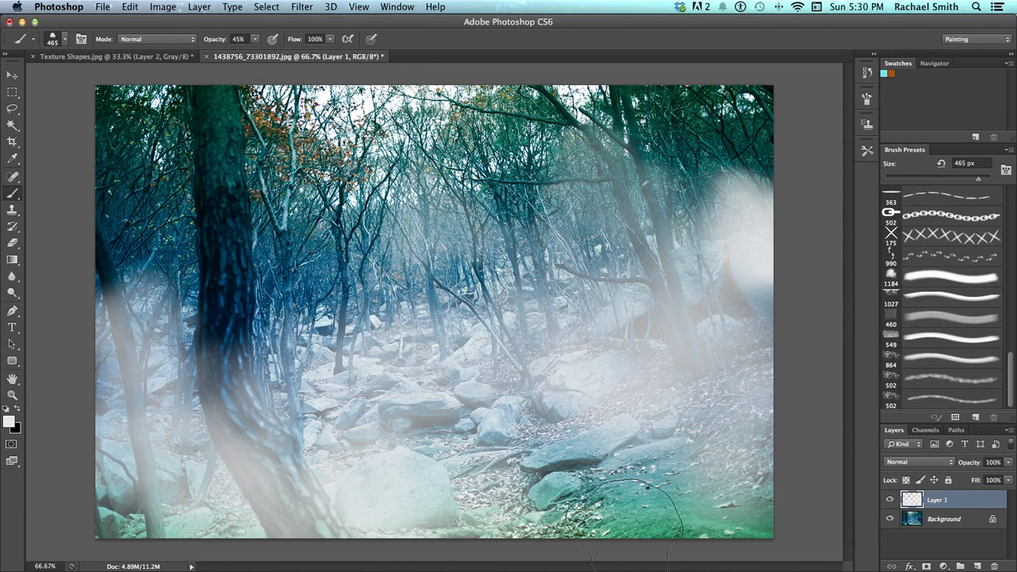
click(889, 500)
click(889, 500)
- Return to Texture Shapes.jpg and save the current cloud brush settings as a new brush preset named Fog Brush
click(136, 57)
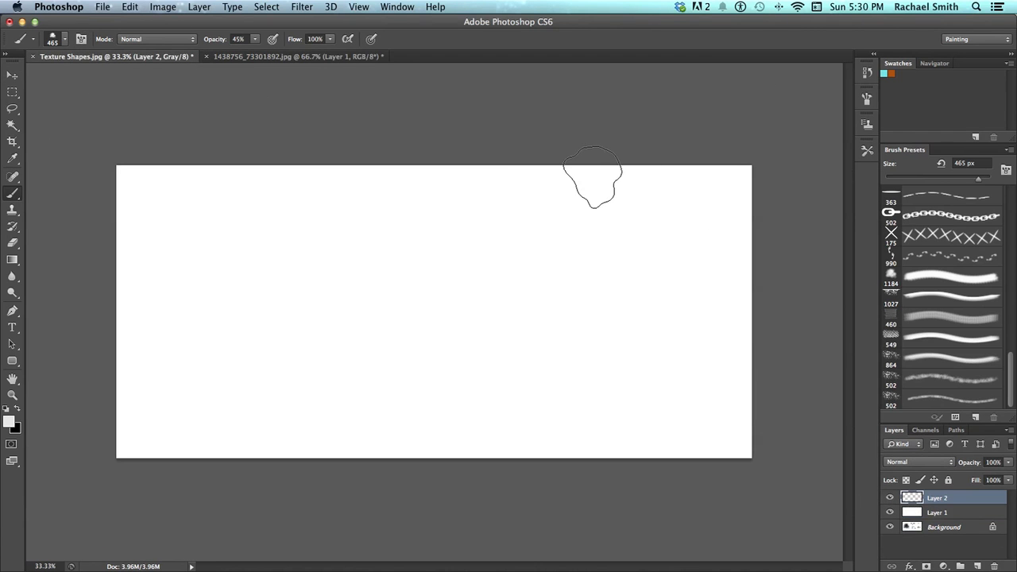
click(867, 98)
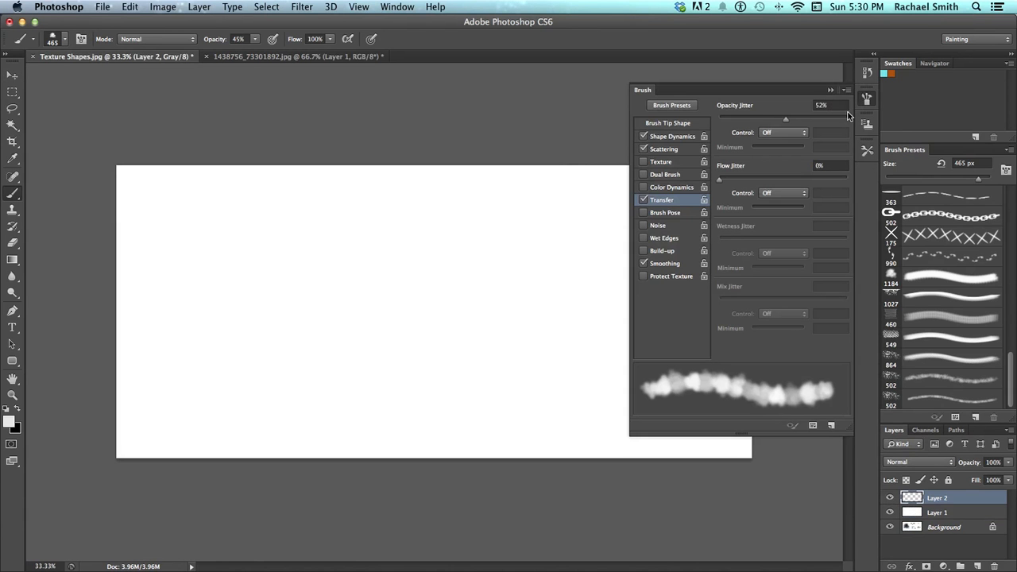
click(846, 90)
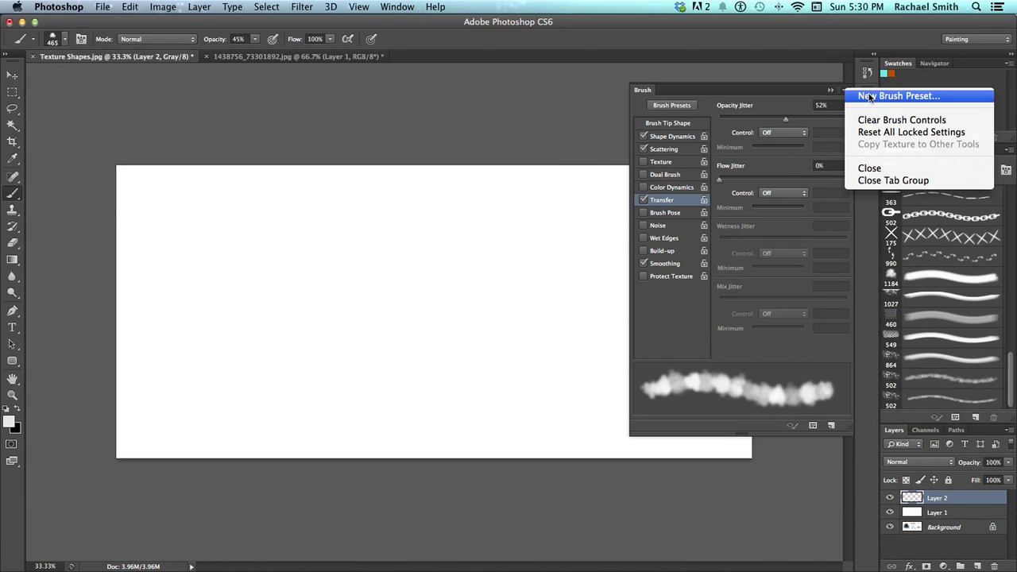
click(869, 97)
text(Fog Brush)
key(Return)
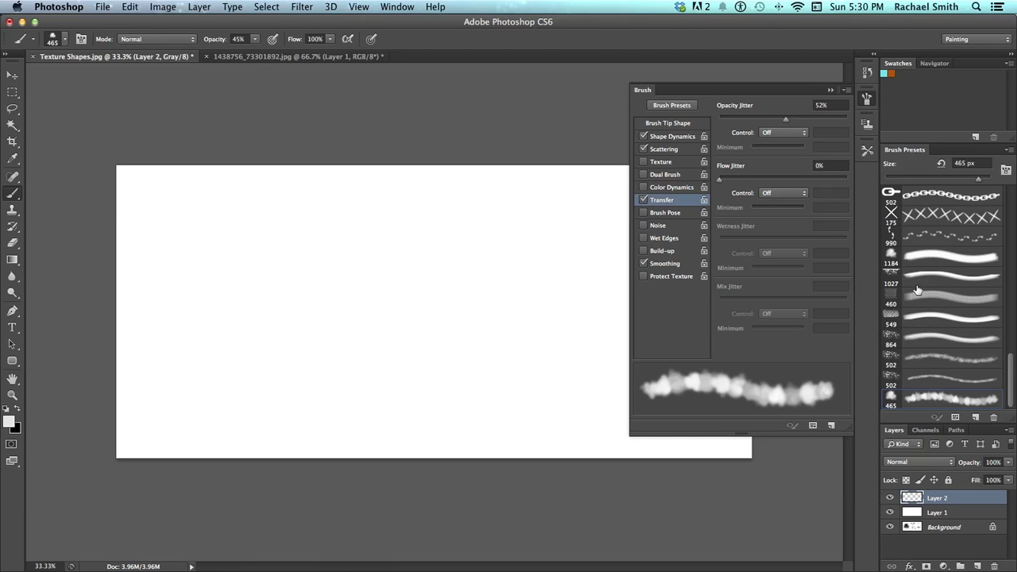
- Delete the original sampled brush presets sized 460, 1027, 1184, 549 and 864 px from the brush presets
click(922, 326)
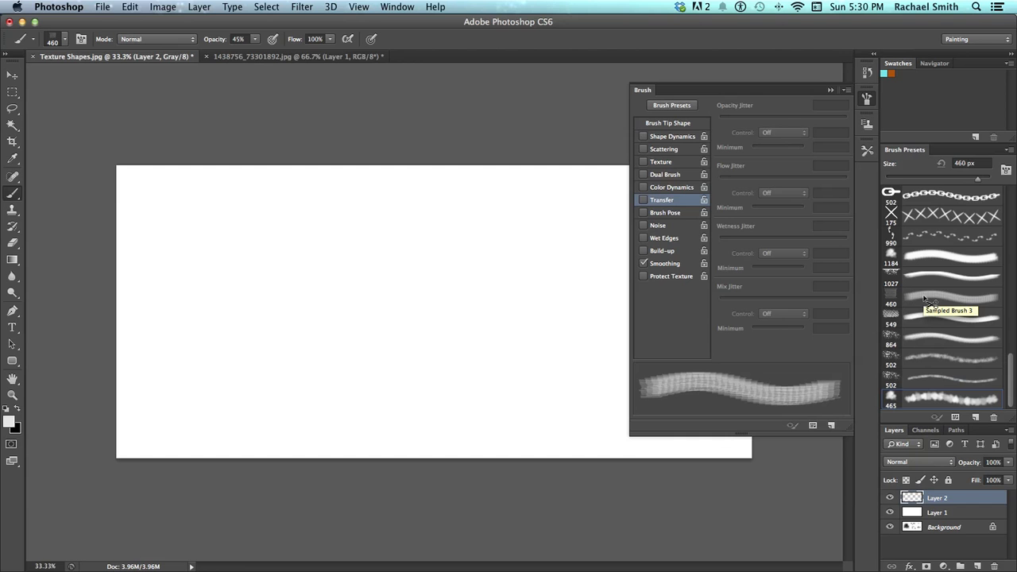
scroll(925, 301, up, 2)
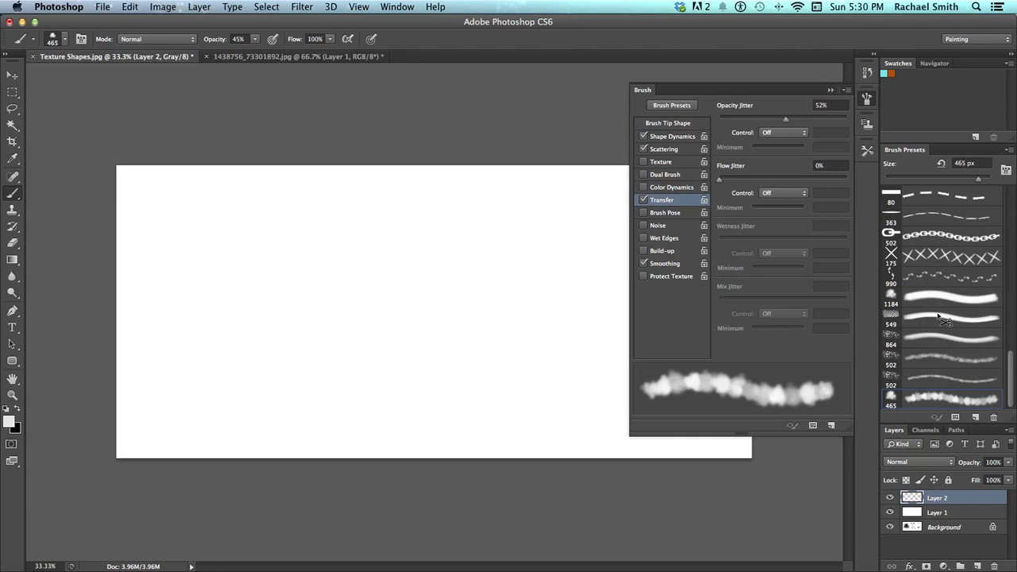
scroll(930, 302, up, 1)
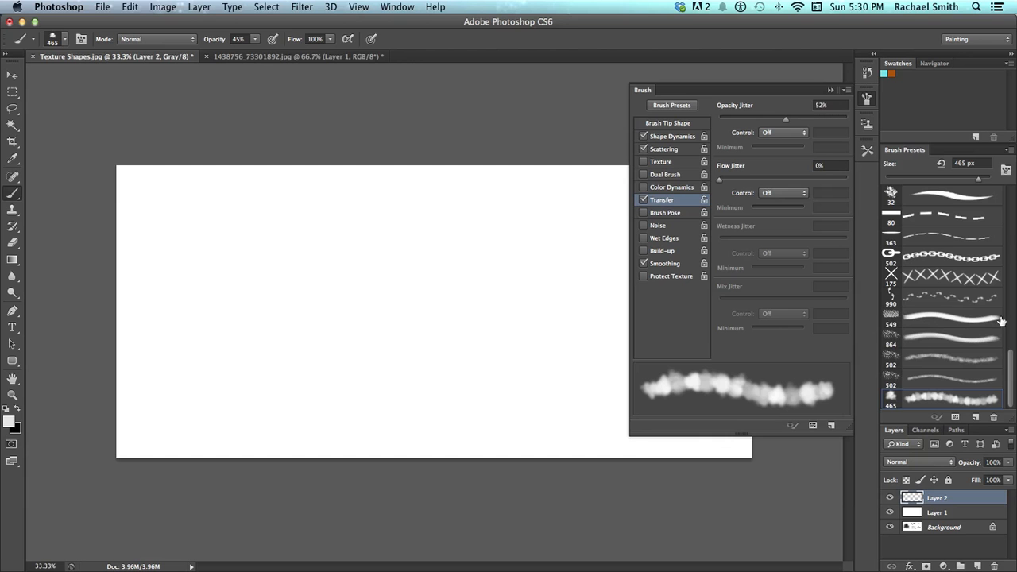
scroll(961, 325, up, 1)
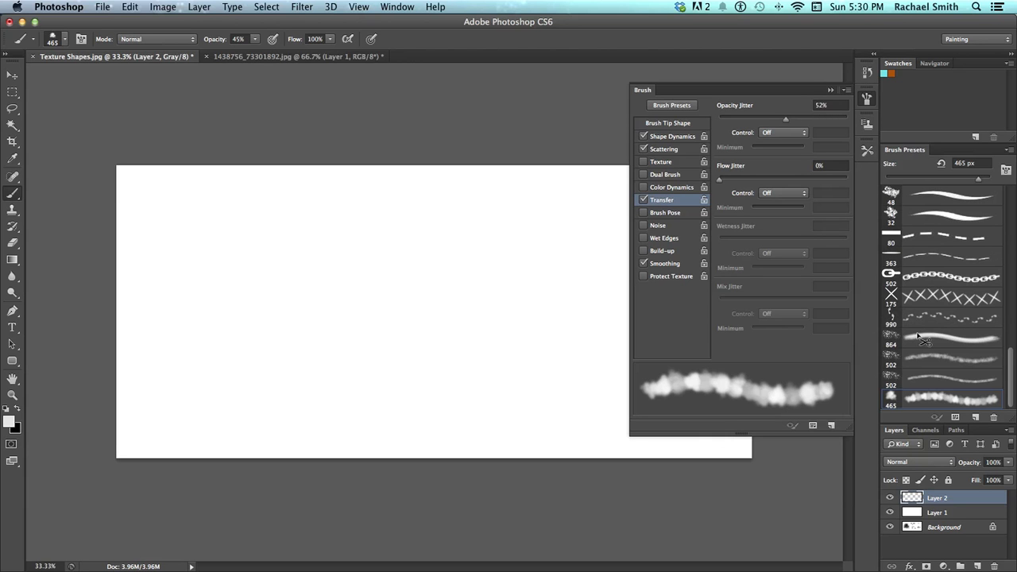
scroll(945, 347, up, 1)
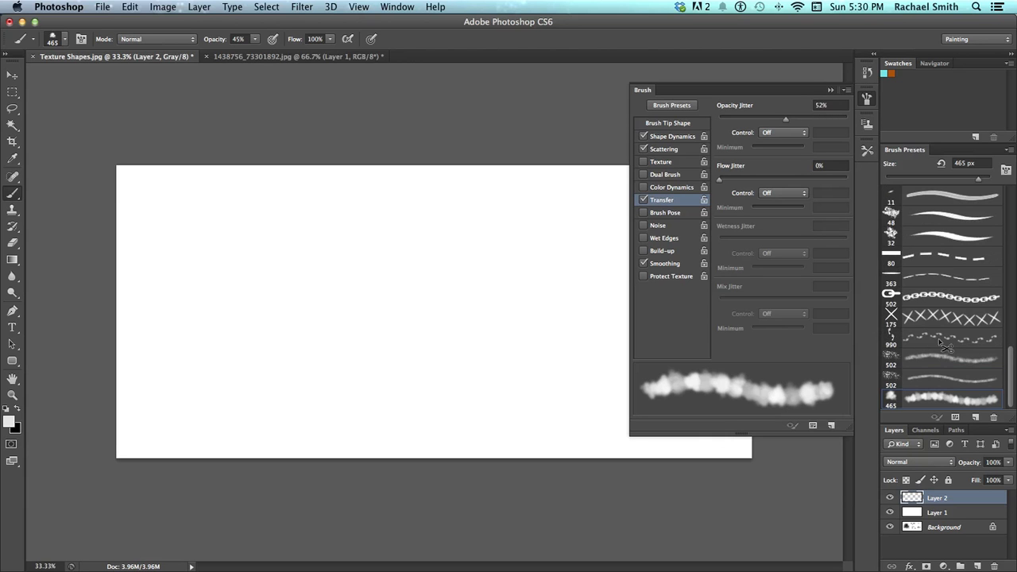